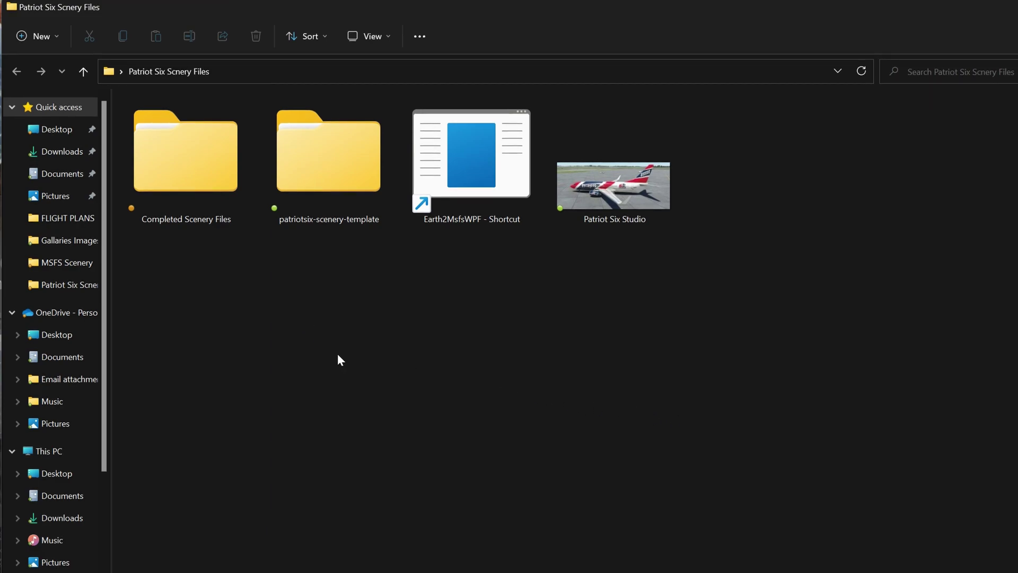
Open Completed Scenery Files and select the patriotsix-KMQY-scenery folder.
double_click(195, 175)
click(197, 125)
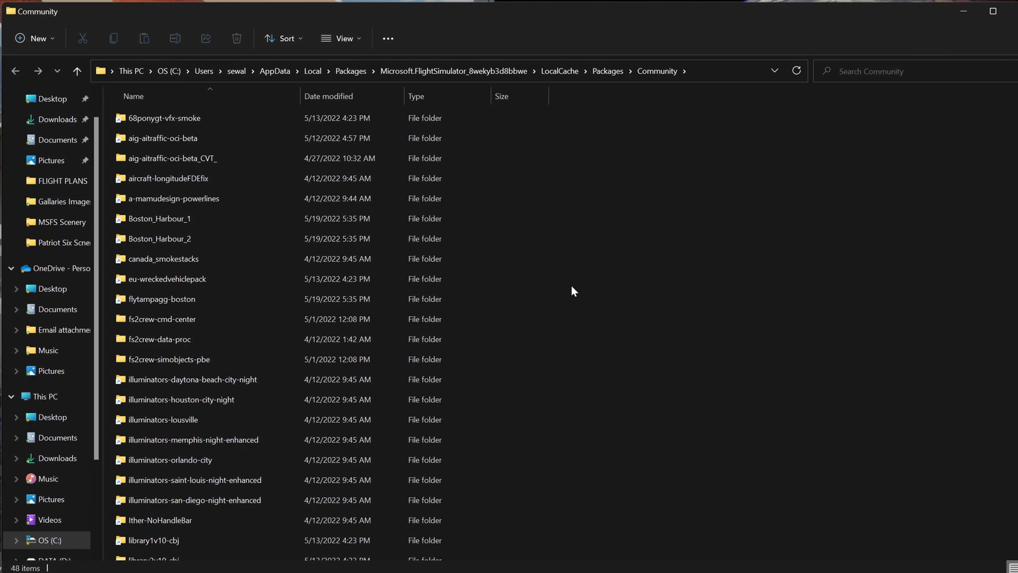
Delete the patriotsix-KMQY-scenery folder from the MSFS Community folder.
scroll(571, 285, down, 4)
scroll(571, 288, down, 1)
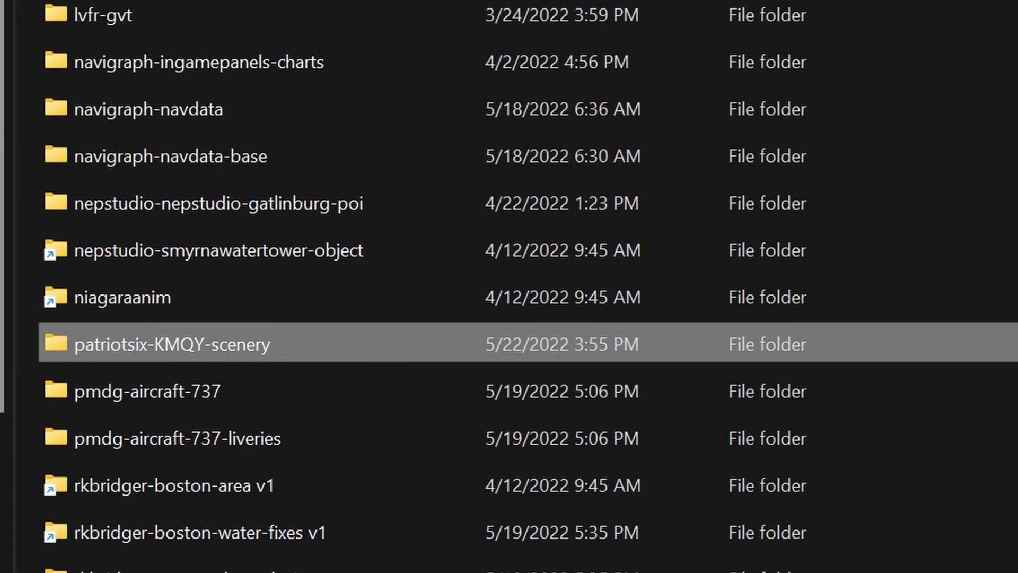
key(Delete)
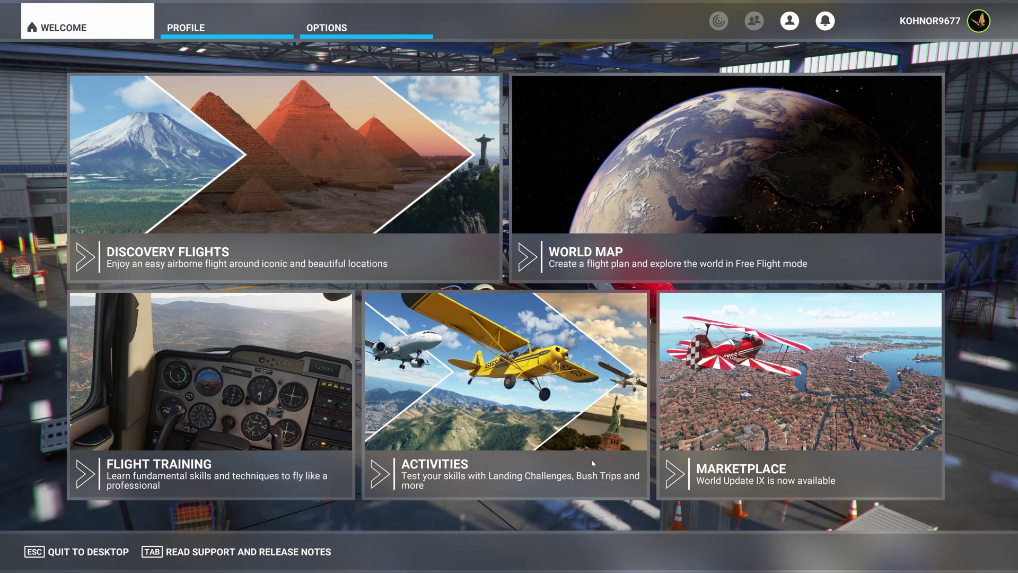
Turn Developer Mode on under General Options > Developers, then apply and save.
click(344, 28)
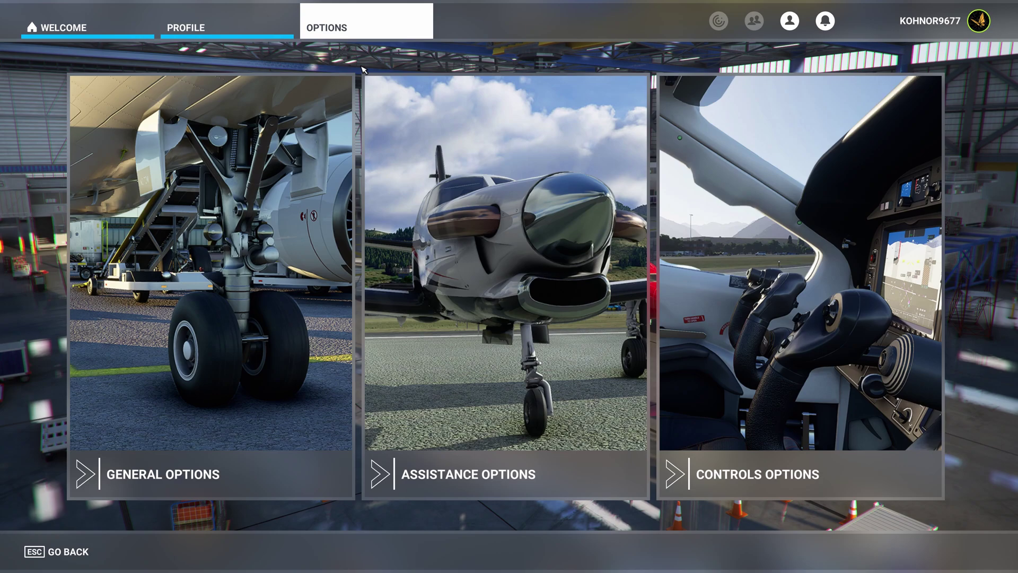
click(241, 310)
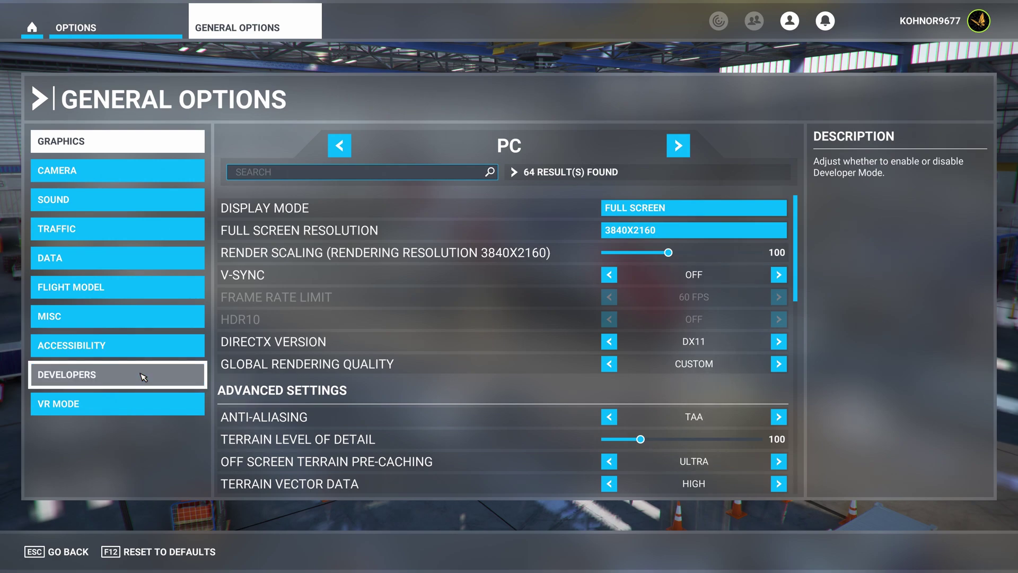
click(141, 374)
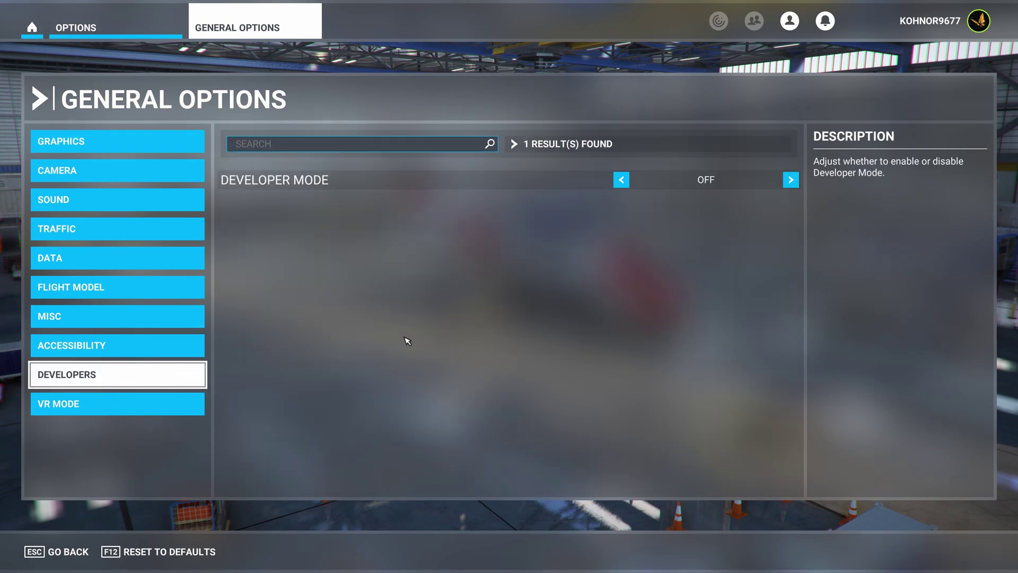
click(790, 180)
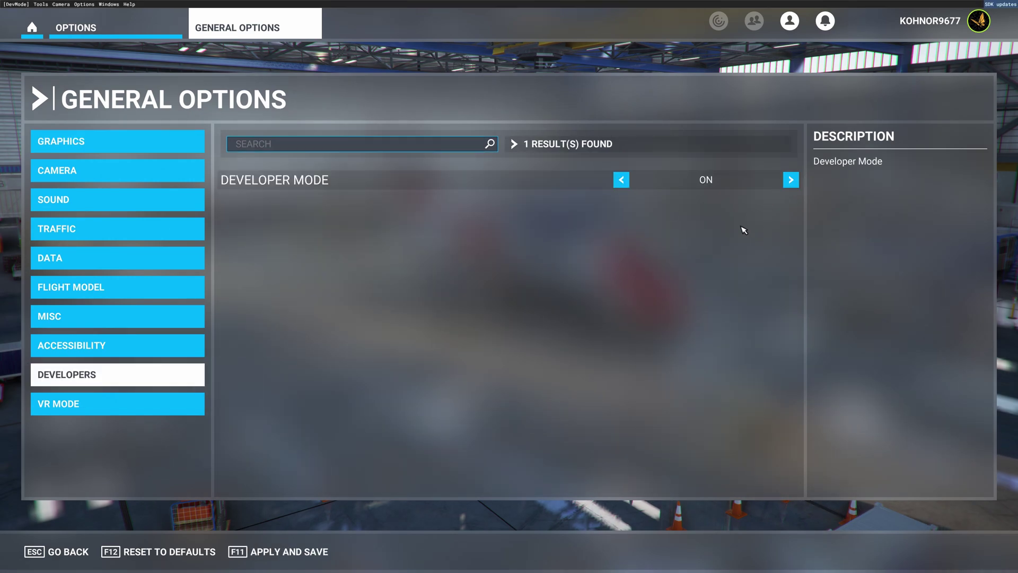
click(286, 552)
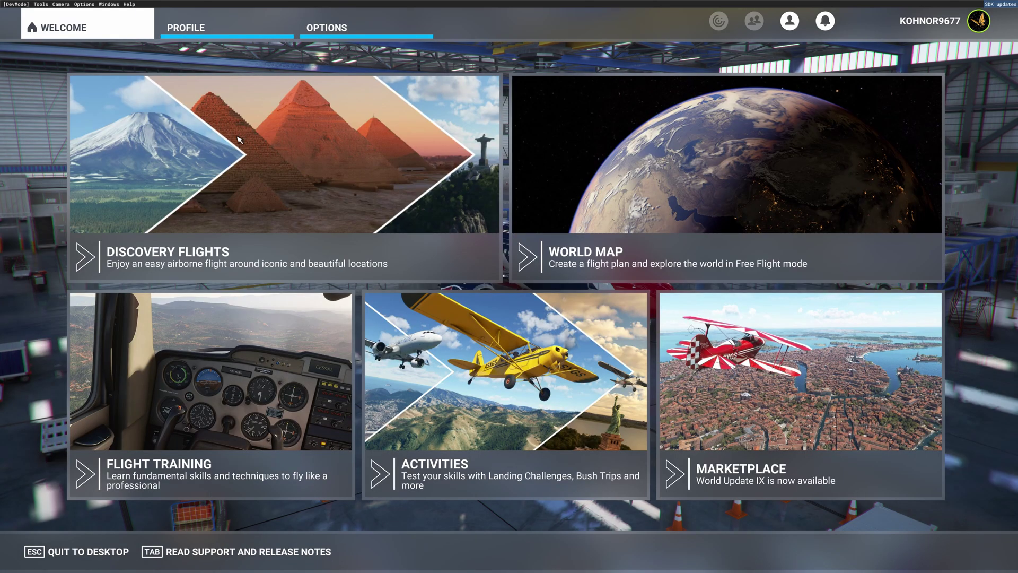
Set KMQY Smyrna as the departure airport on the World Map.
click(696, 210)
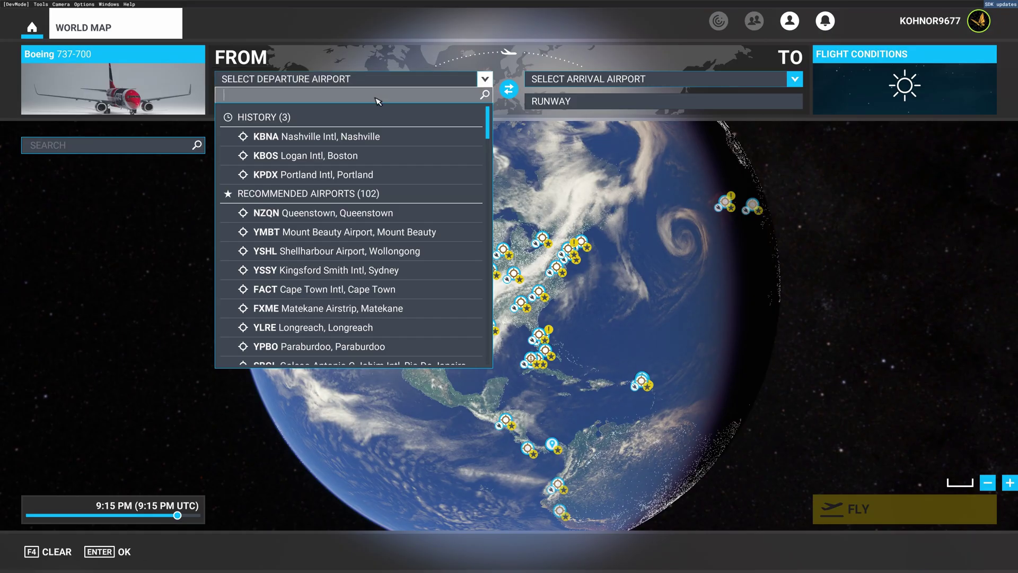
text(kmqy)
click(318, 132)
click(495, 336)
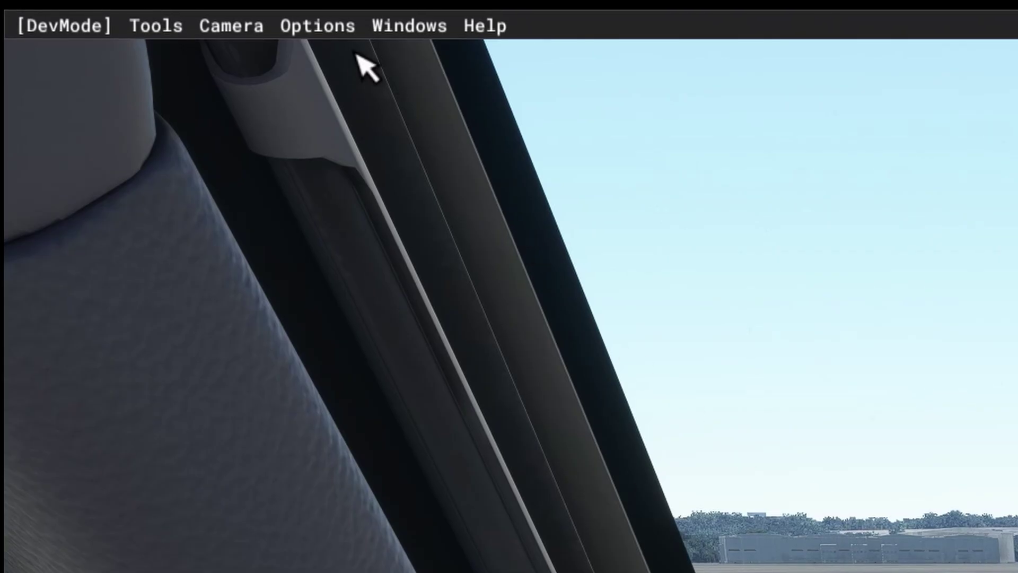
Switch to the Developer Camera and open the Project Editor.
click(64, 5)
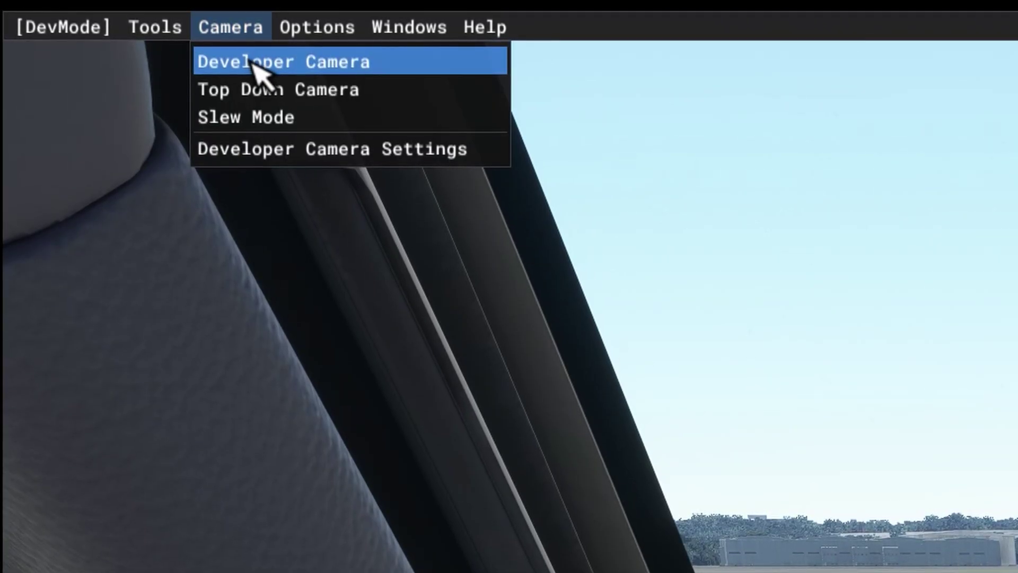
click(258, 72)
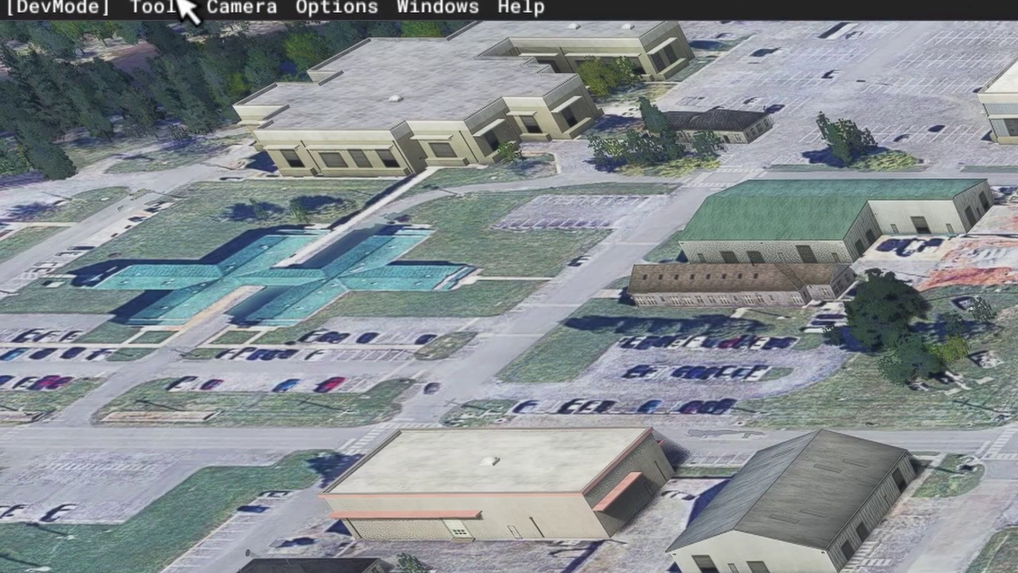
click(159, 7)
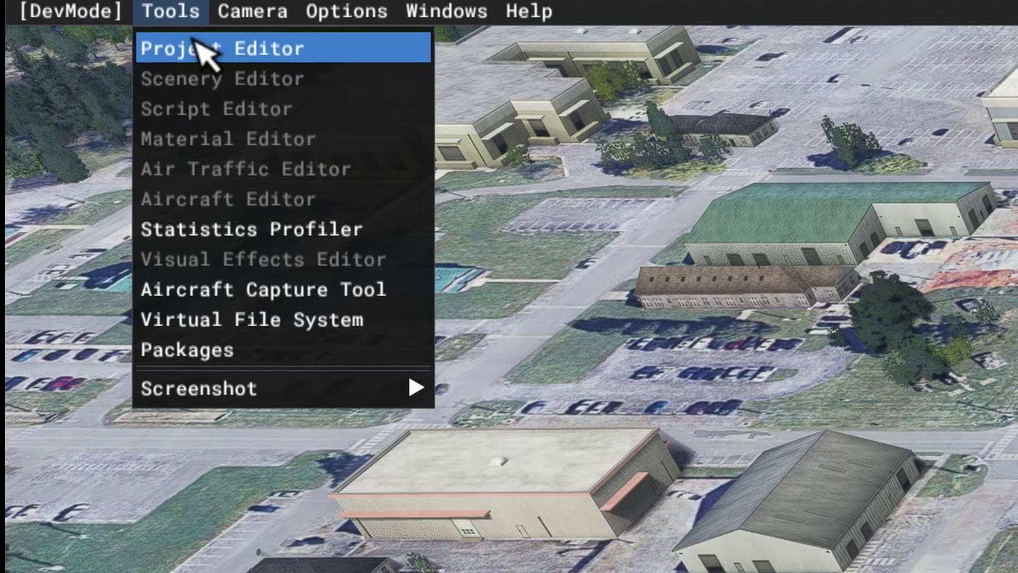
click(205, 42)
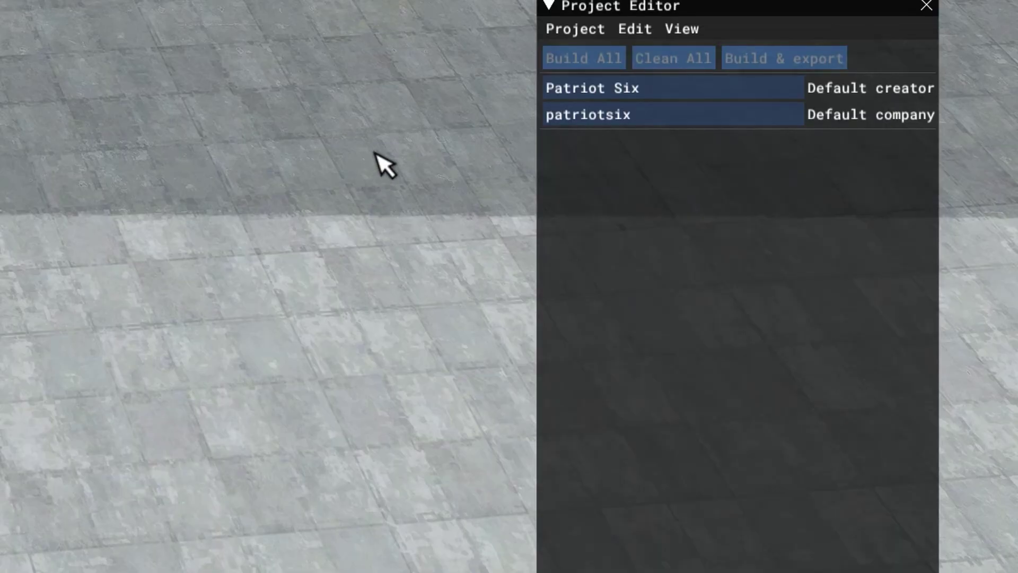
Open SceneryProject.xml from Desktop > Patriot Six Scnery Files > Completed Scenery Files > patriotsix-KMQY-scenery.
click(574, 31)
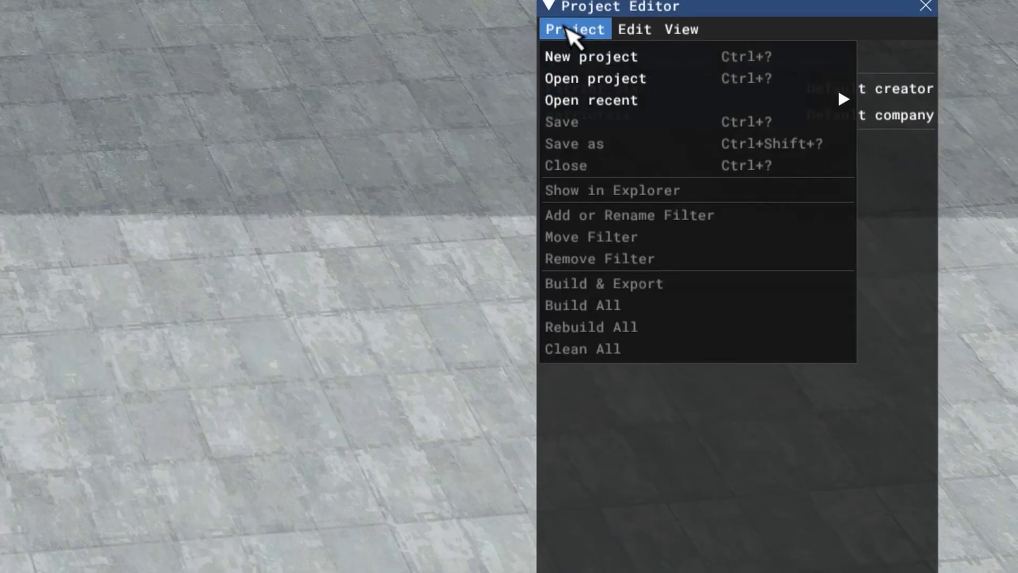
click(605, 88)
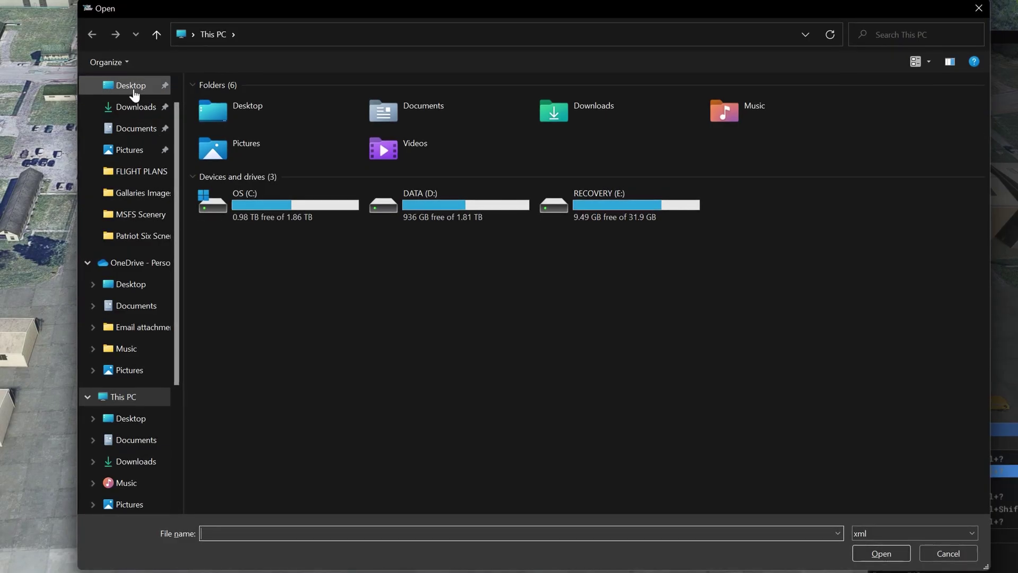
click(131, 86)
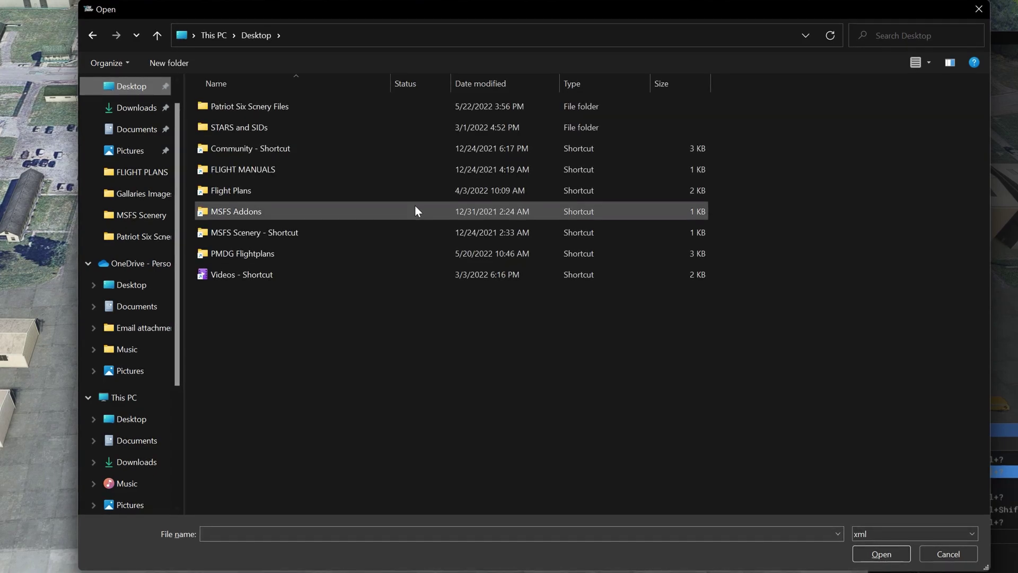
double_click(344, 109)
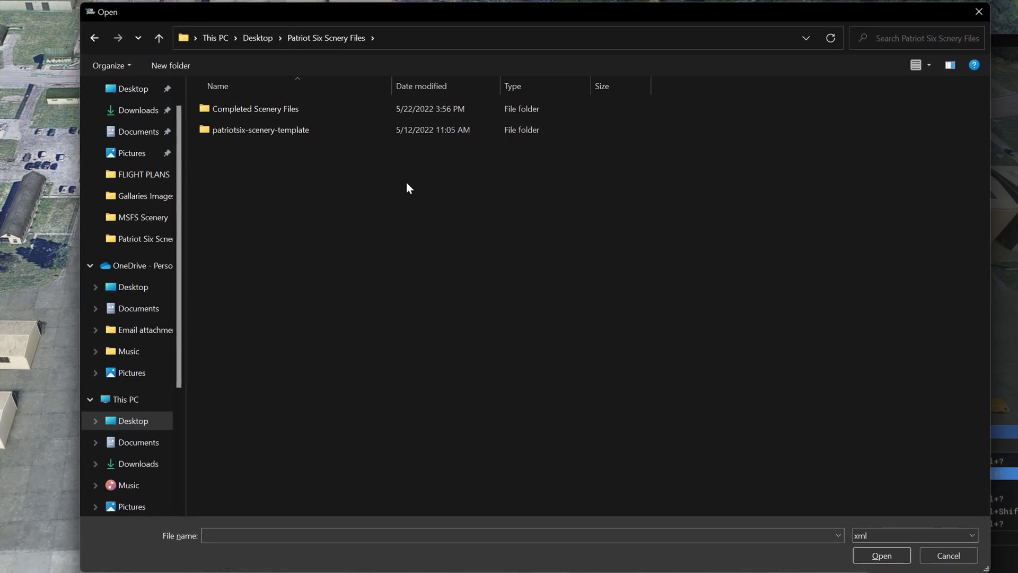
double_click(336, 109)
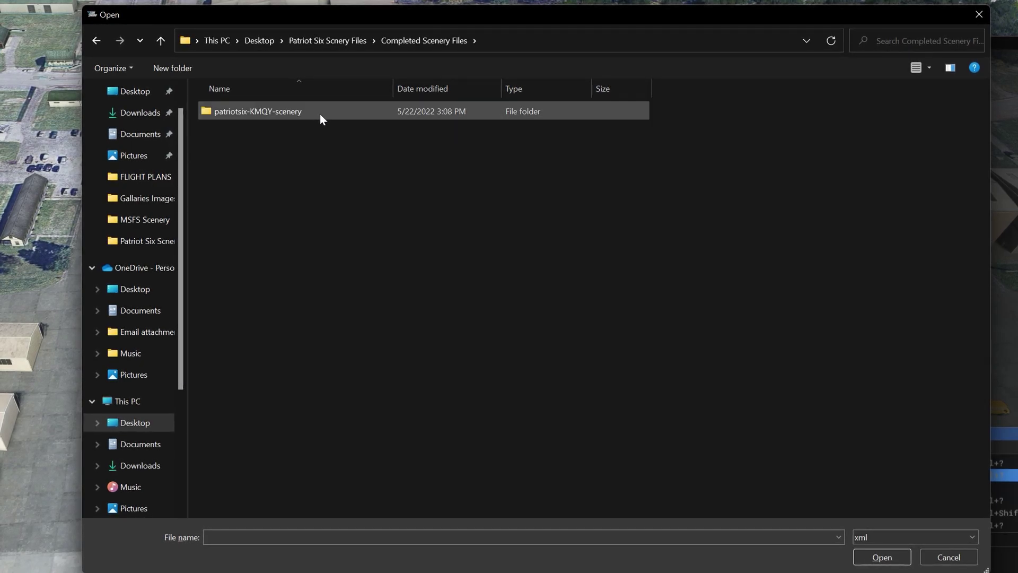
mouse_move(321, 116)
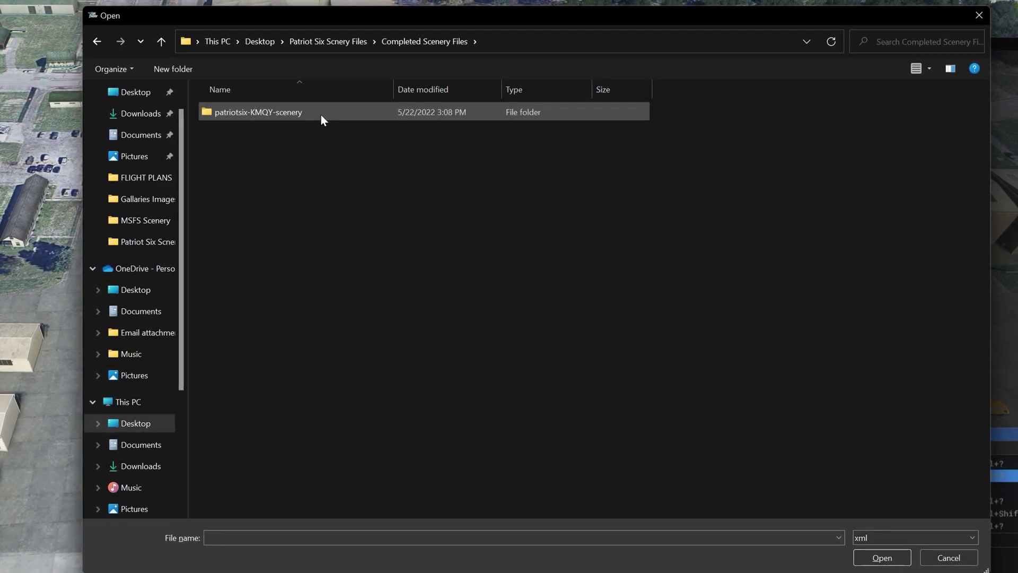
double_click(320, 114)
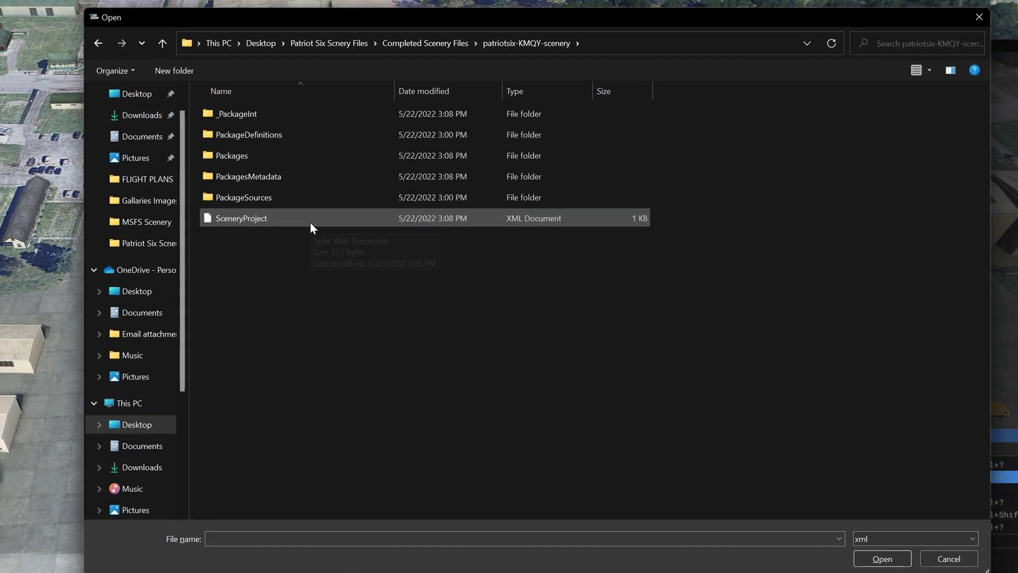
click(311, 223)
click(874, 561)
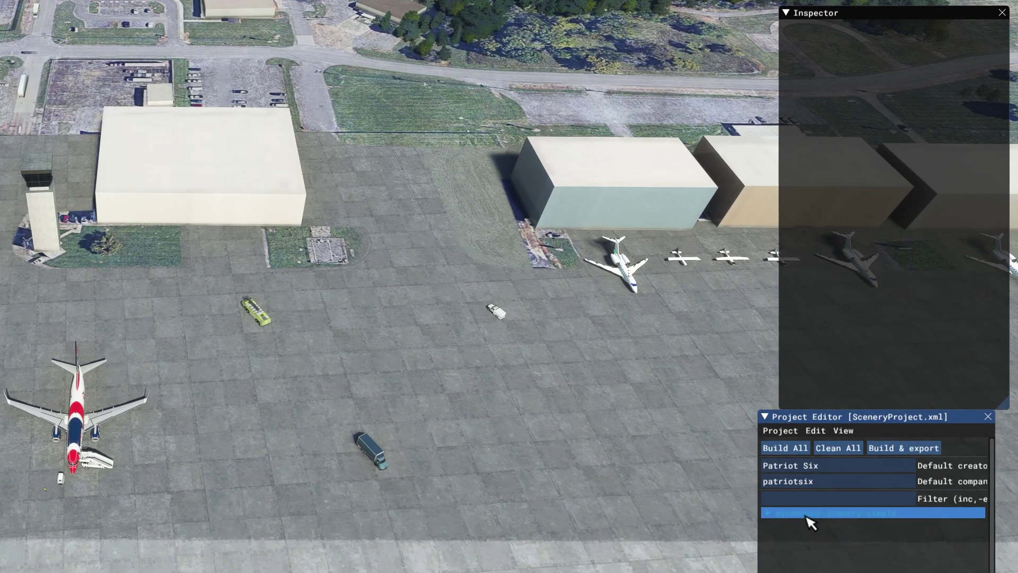
Expand mycompany-scenery-simple, select the myscene asset group and load it in the editor.
click(808, 522)
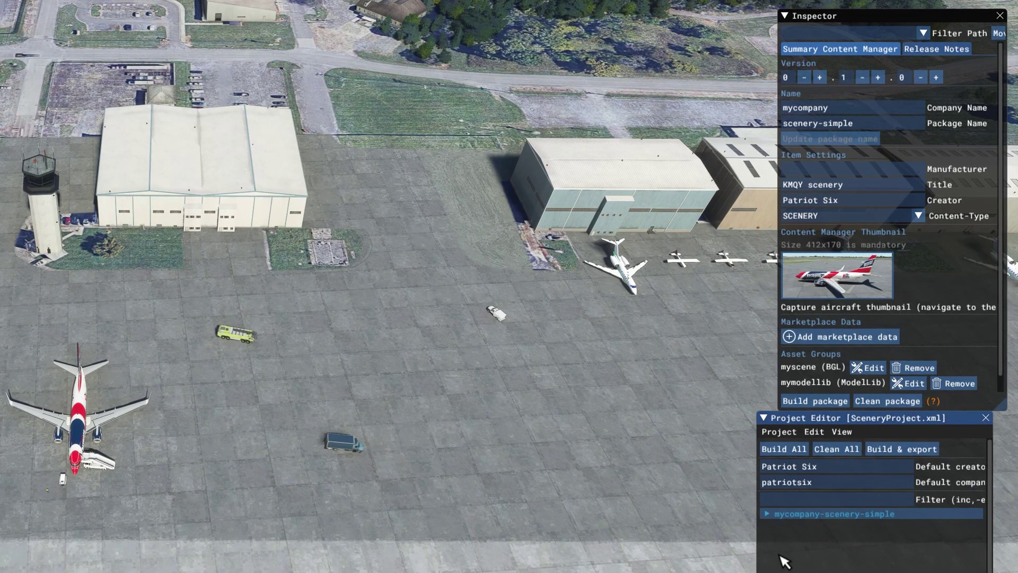
click(771, 514)
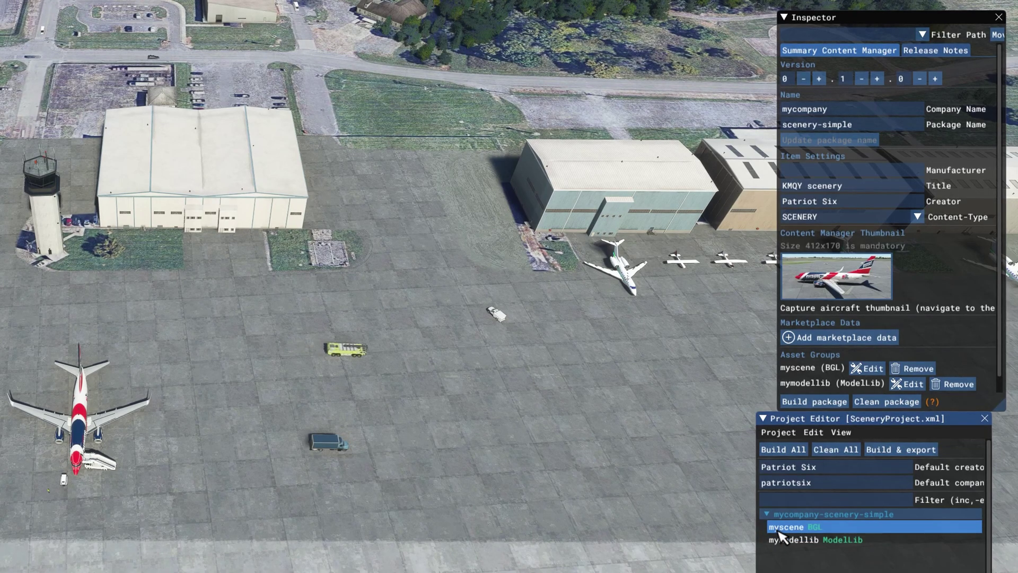
click(780, 527)
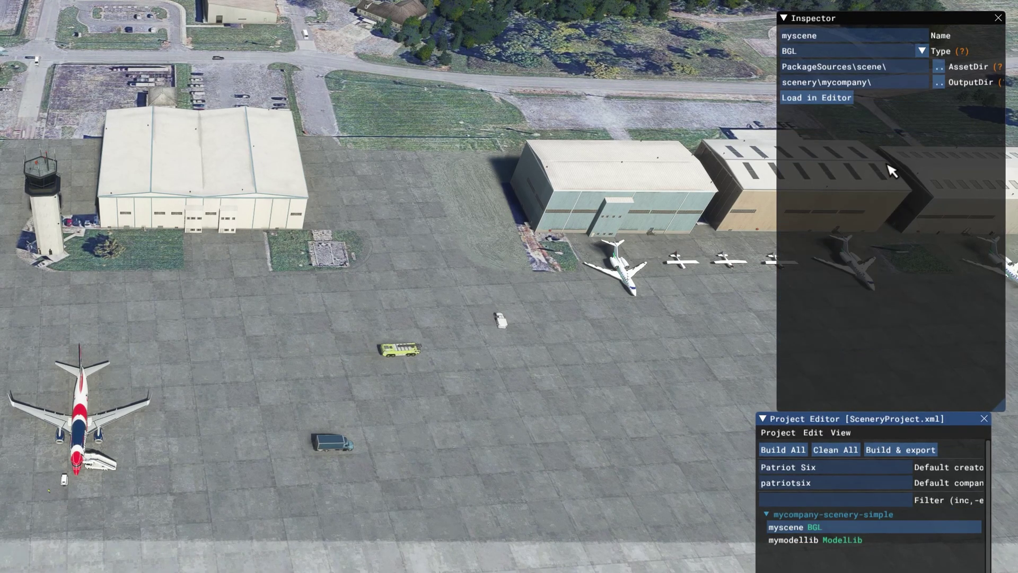
click(816, 98)
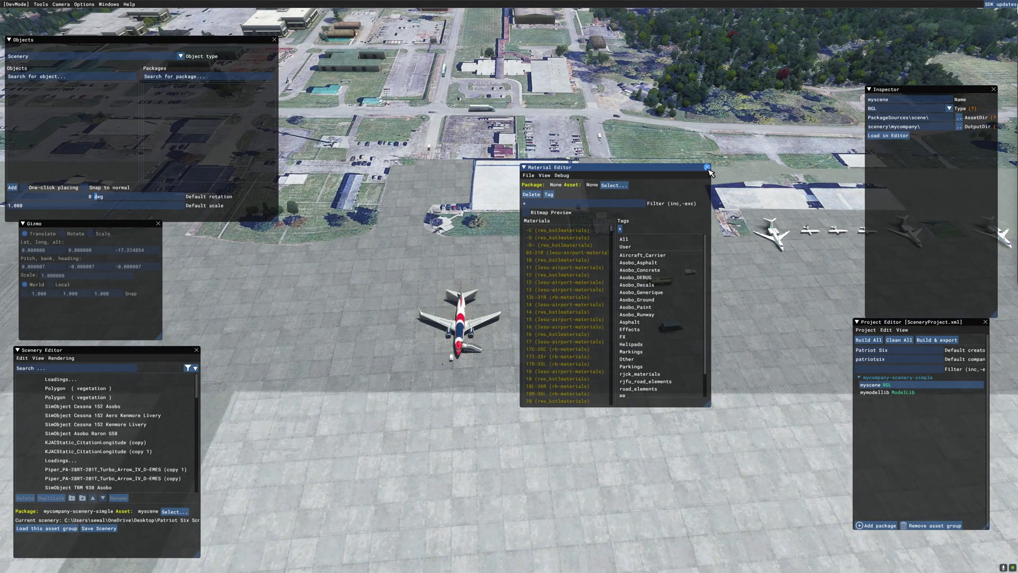
Close the Material Editor, list objects from all packages and move the camera past the hangars.
click(707, 167)
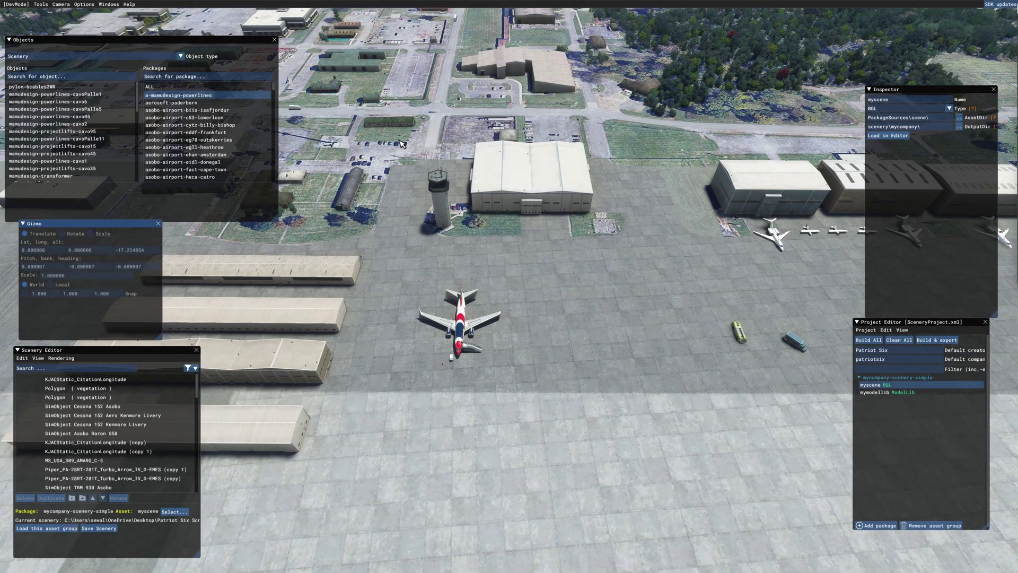
click(203, 89)
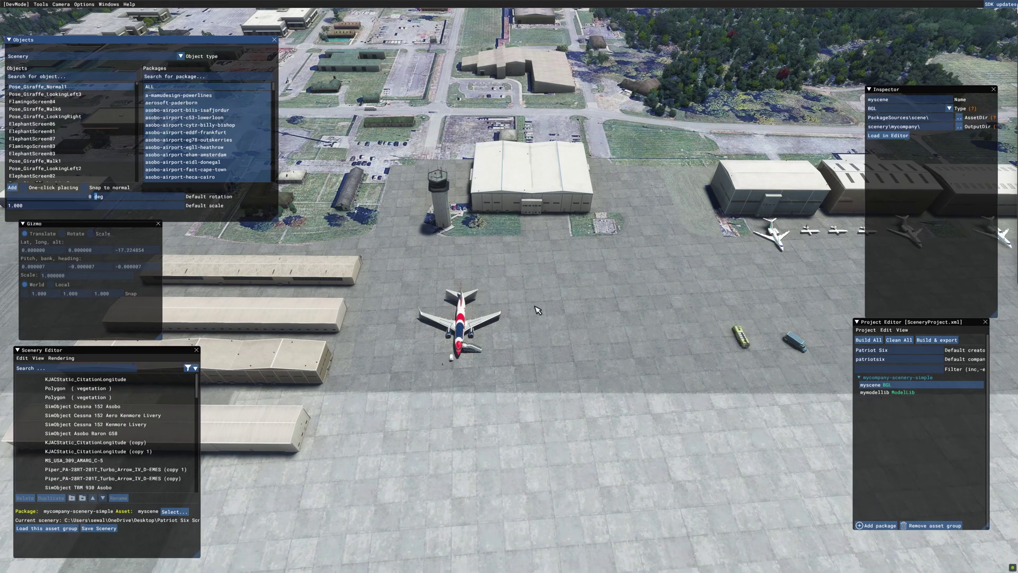
key(d)
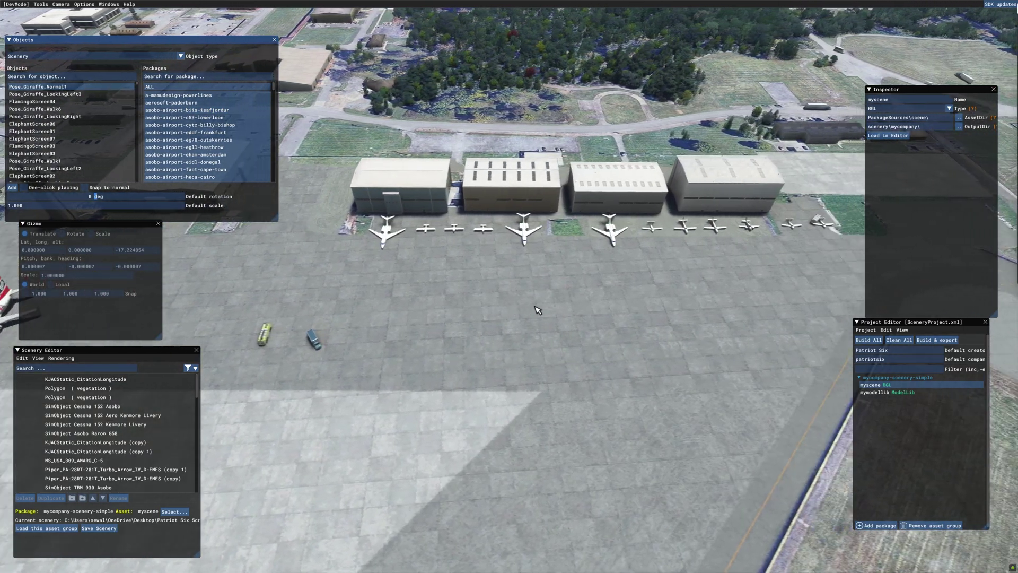
key(d)
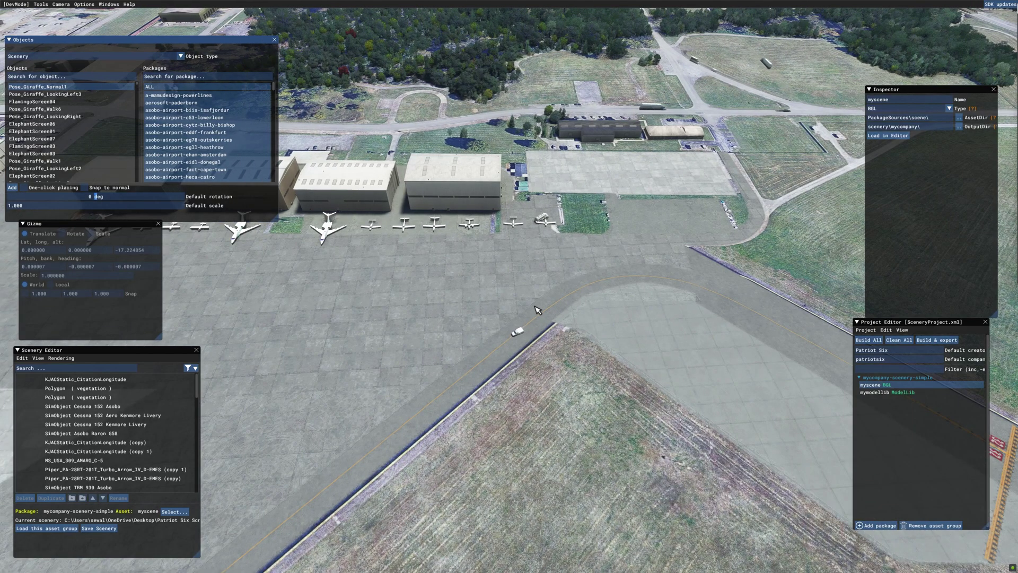
key(w)
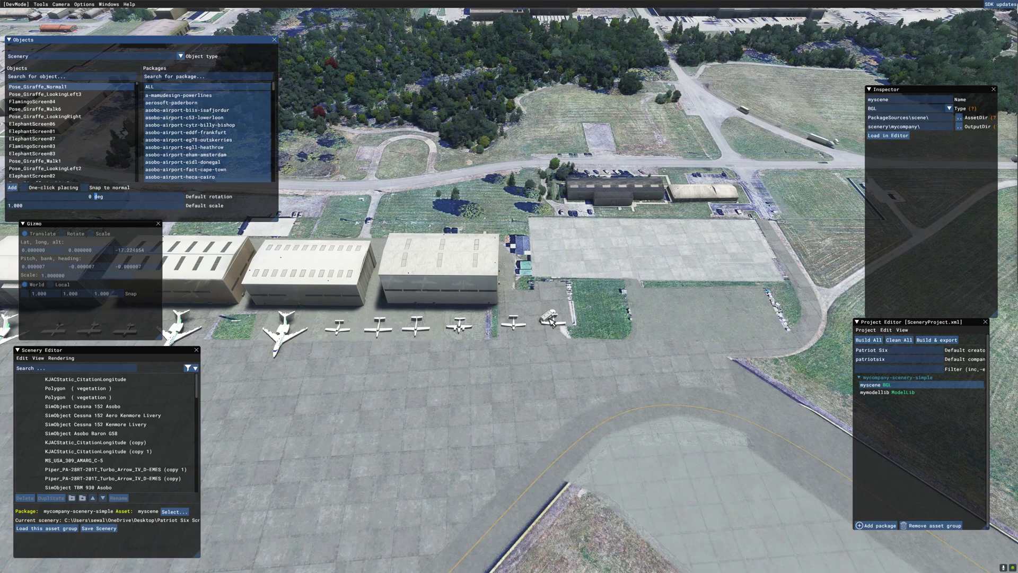
Delete the Piper_PA-28RT-201T (copy 1) parked beside the fuel truck.
scroll(557, 350, up, 1)
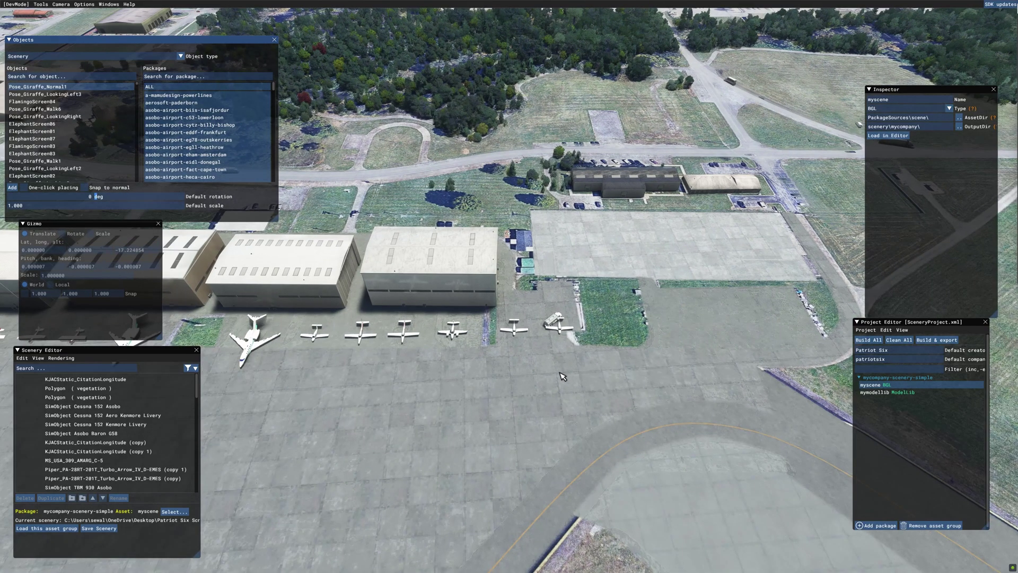
scroll(563, 376, up, 1)
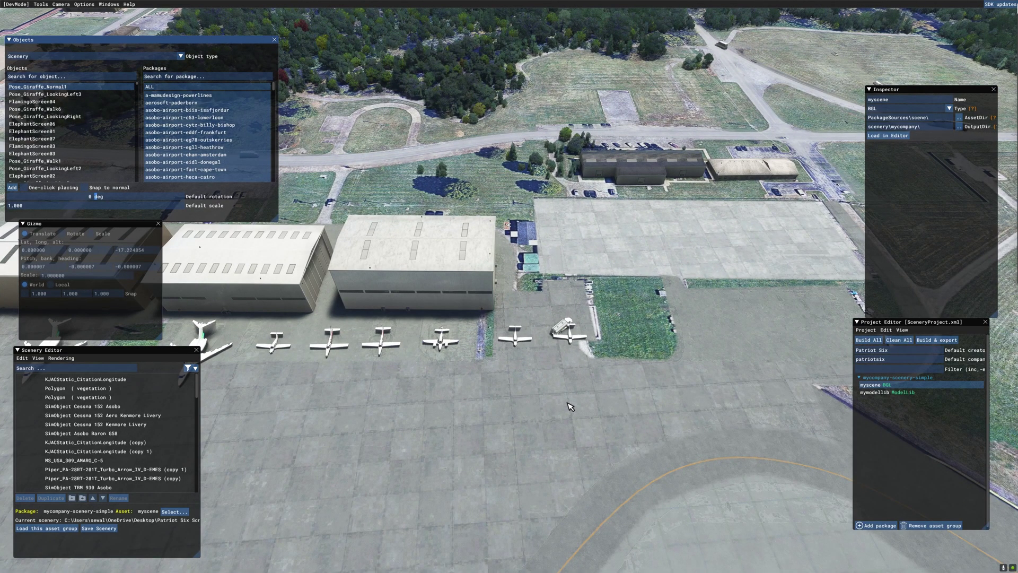
scroll(570, 406, up, 3)
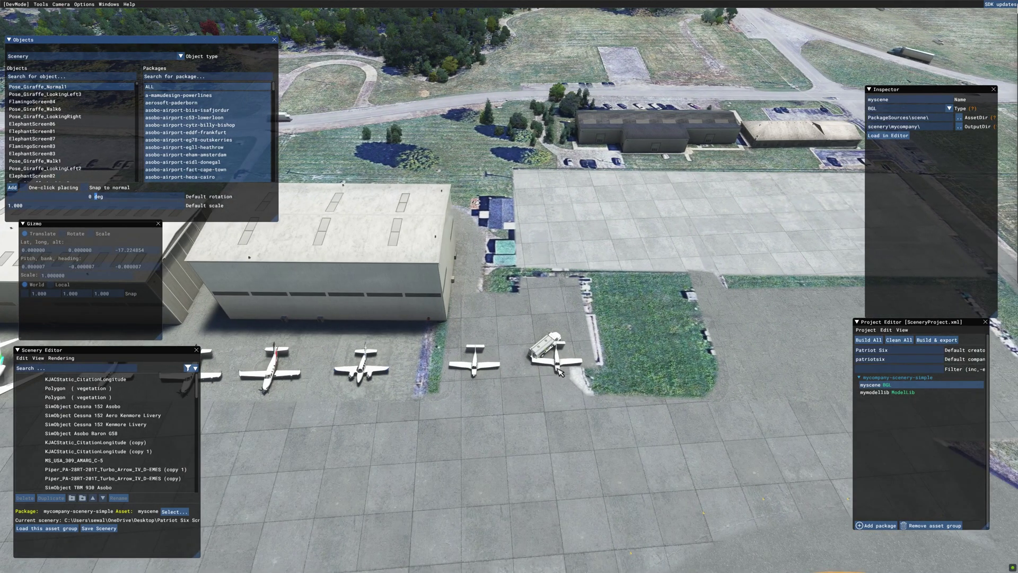
click(558, 366)
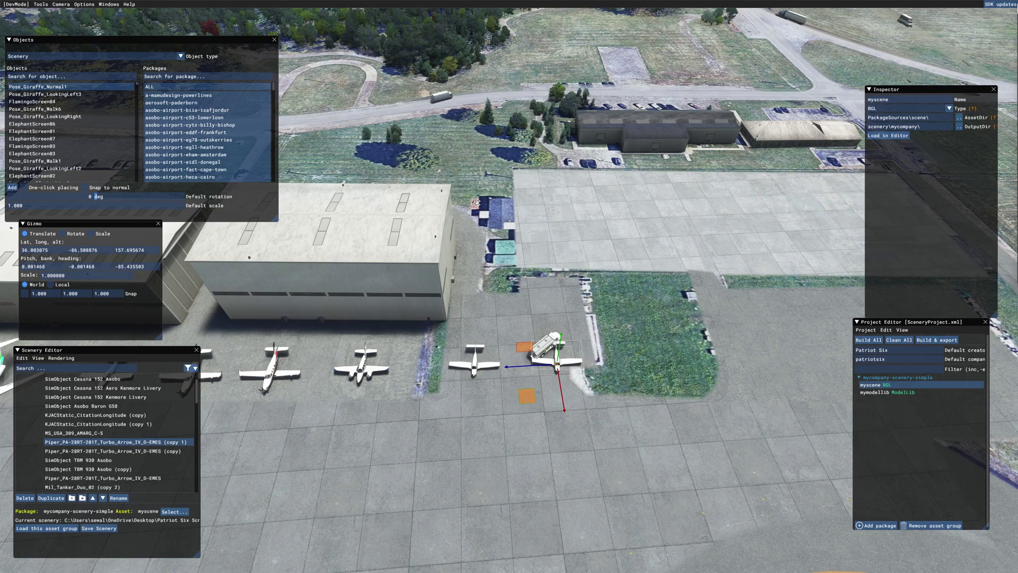
key(Delete)
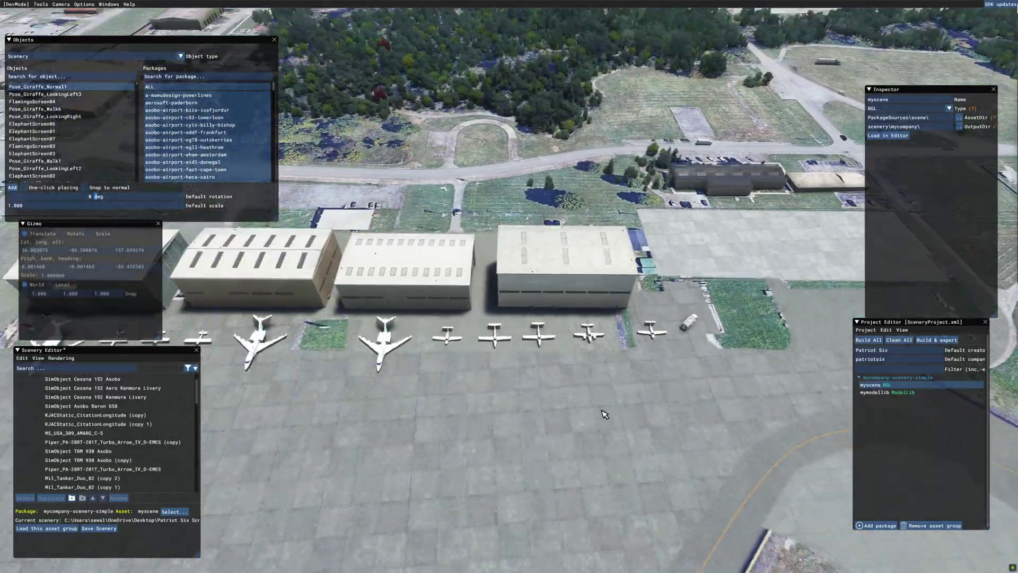
Fly the camera over the airfield toward the brown hangar and its containers.
right_drag(403, 414, 427, 406)
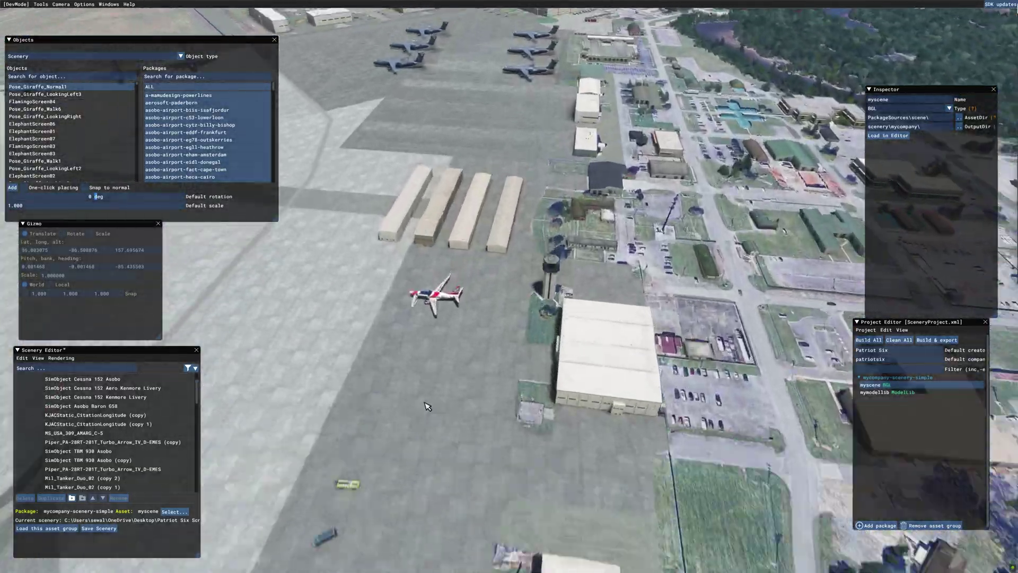
key(w)
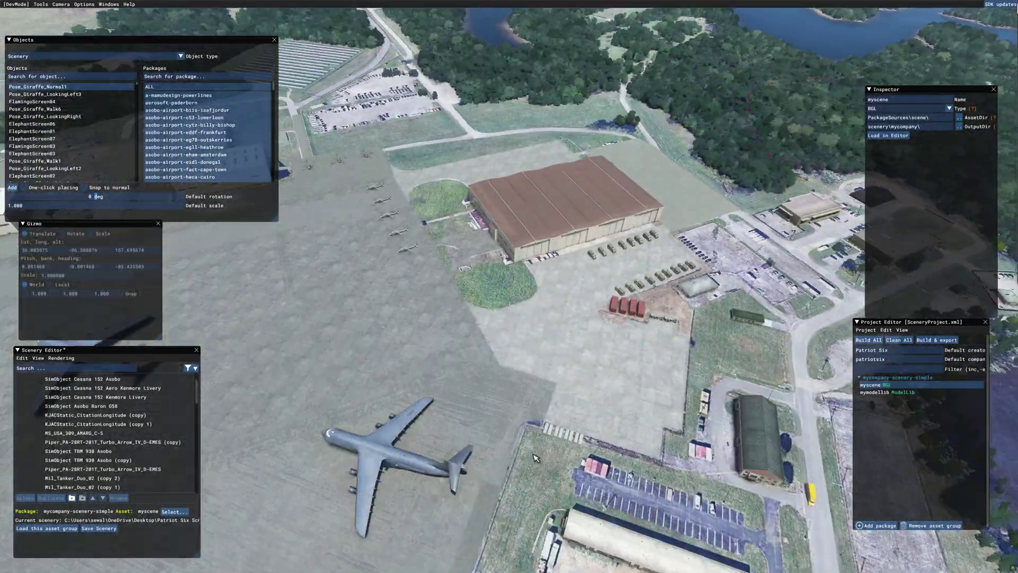
right_drag(534, 458, 568, 447)
key(w)
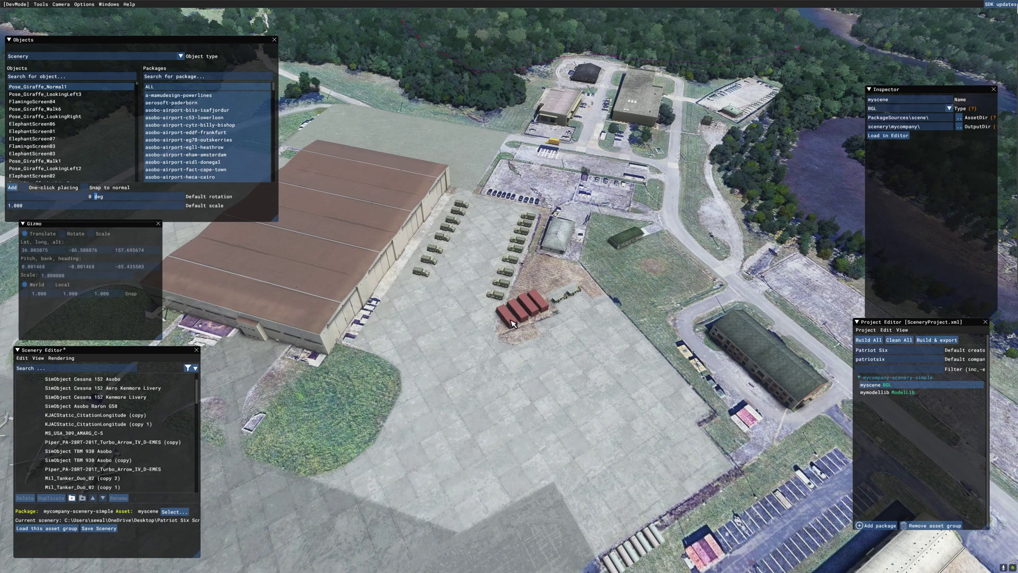
Duplicate a Mil_Container_Large_01, then move it in front of the brown hangar, rotated to match.
click(512, 323)
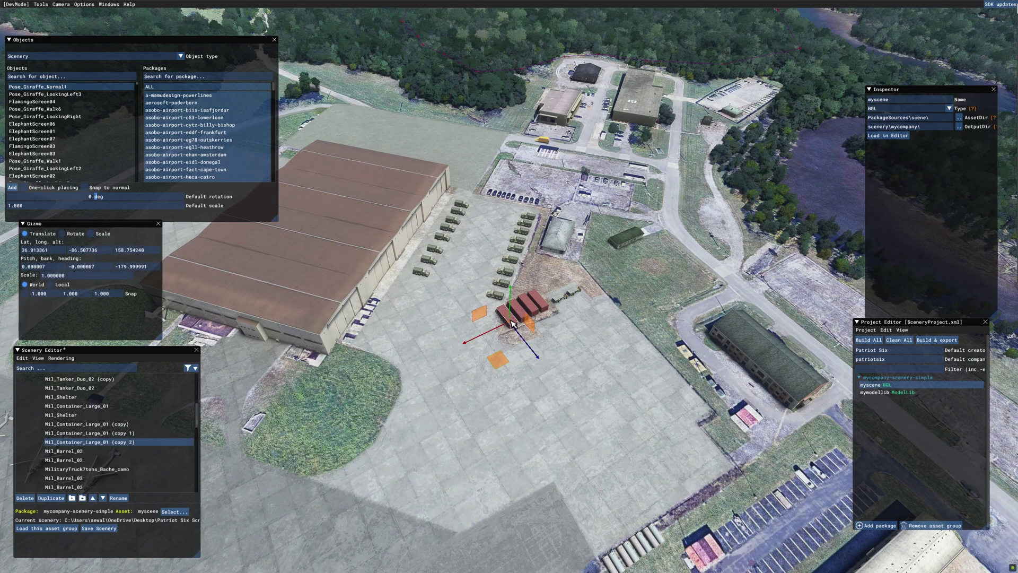
click(57, 499)
drag(503, 367, 316, 471)
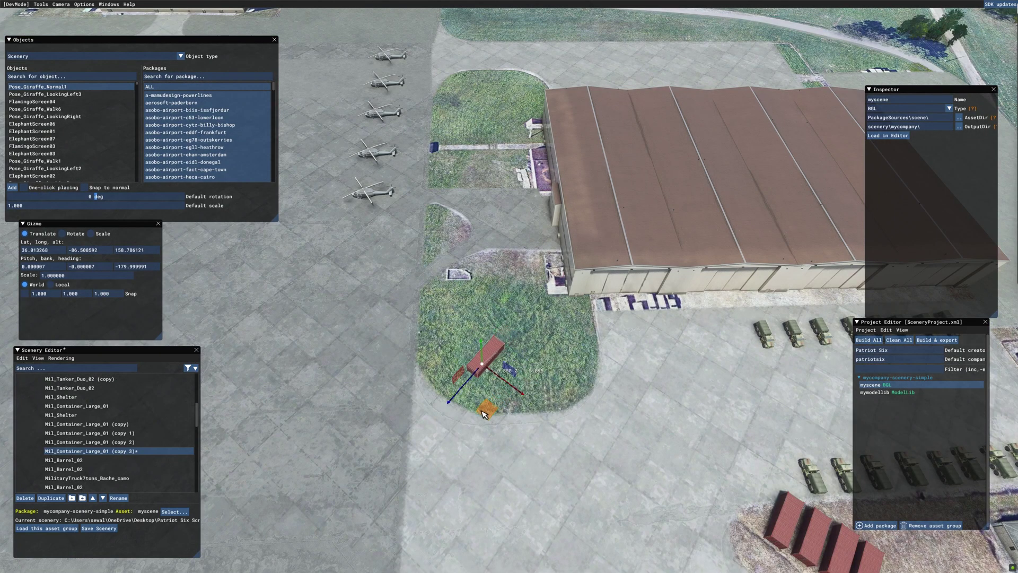
drag(484, 410, 480, 432)
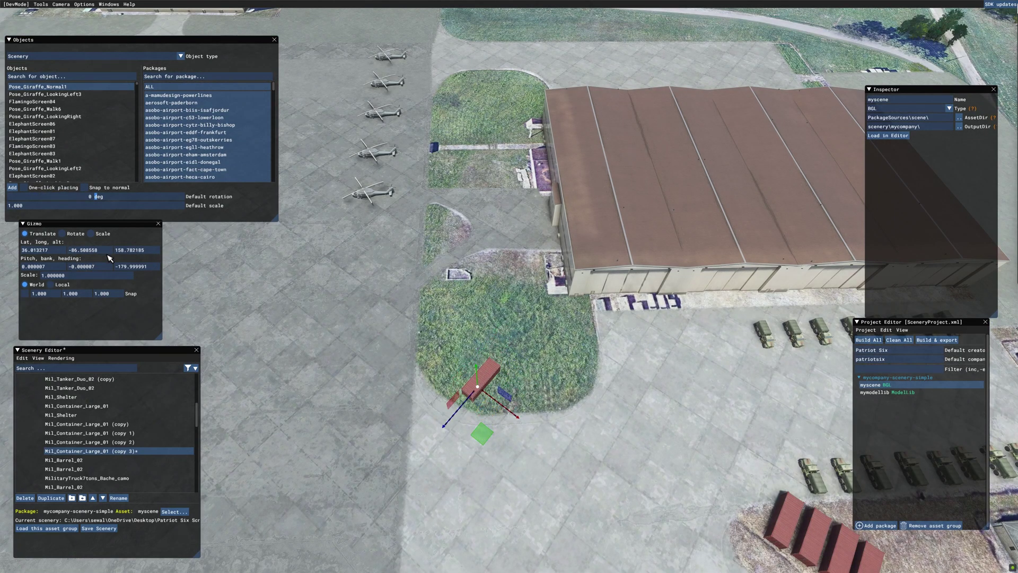
drag(487, 438, 620, 381)
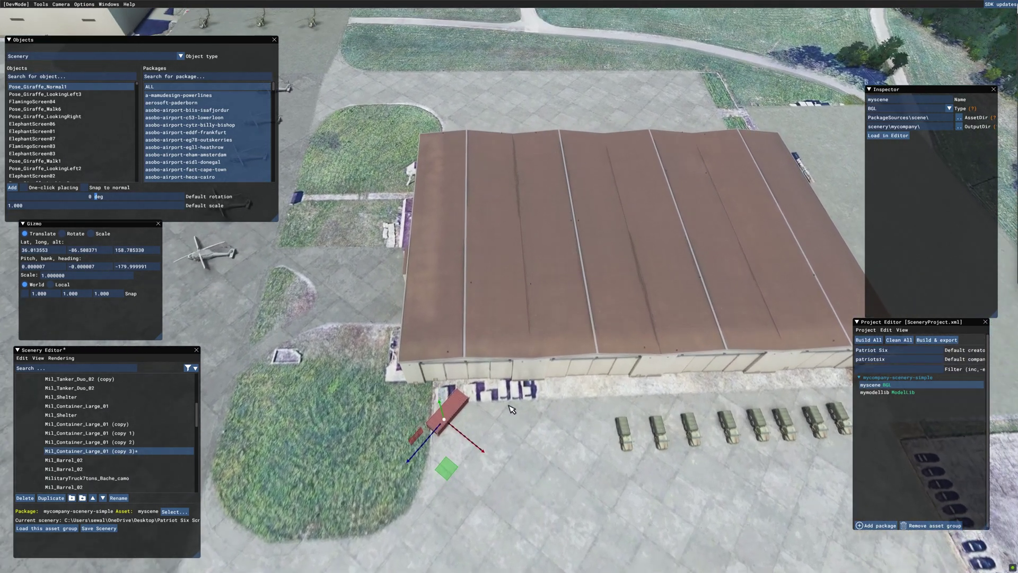
click(62, 234)
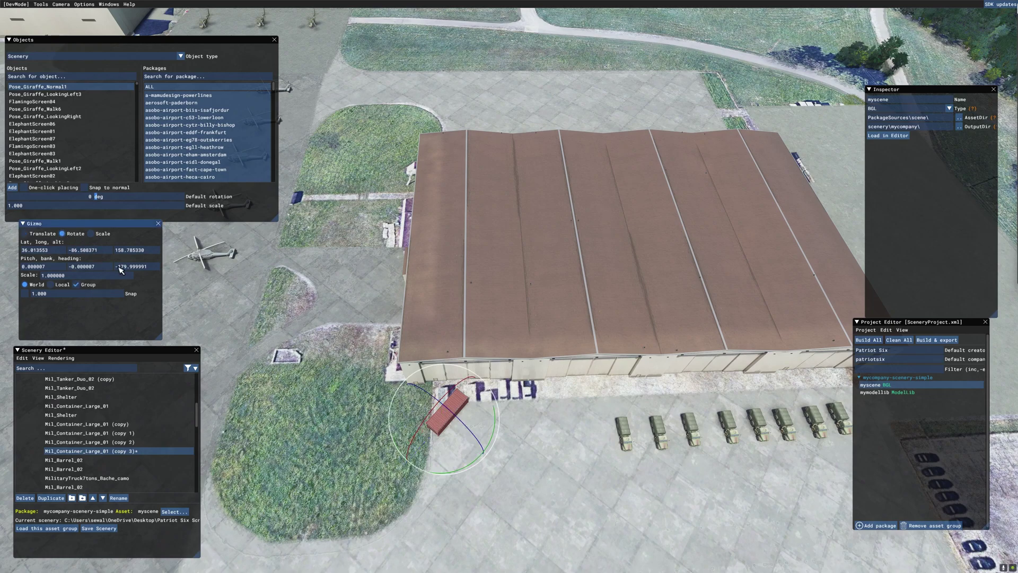
drag(435, 473, 475, 477)
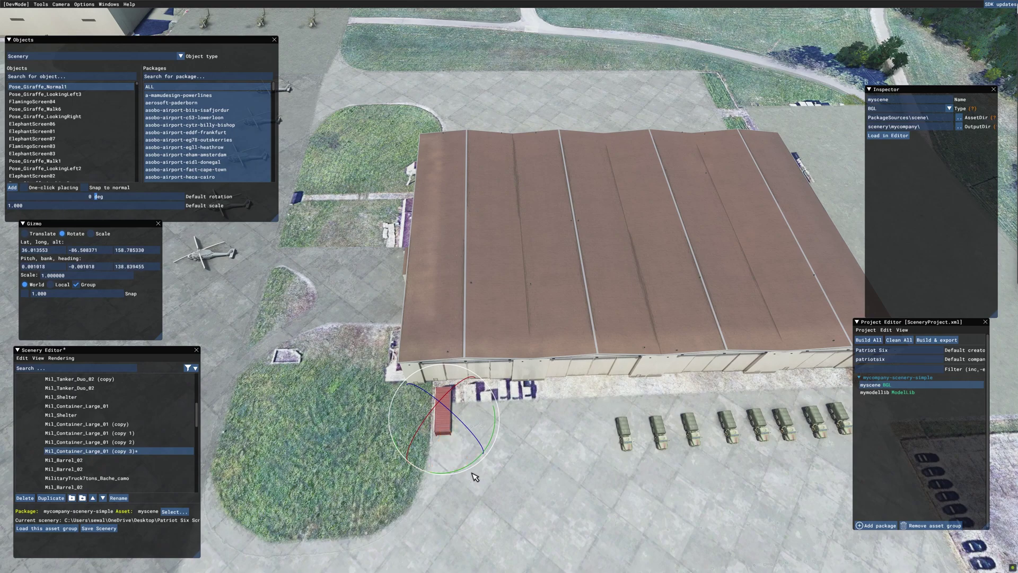
click(25, 234)
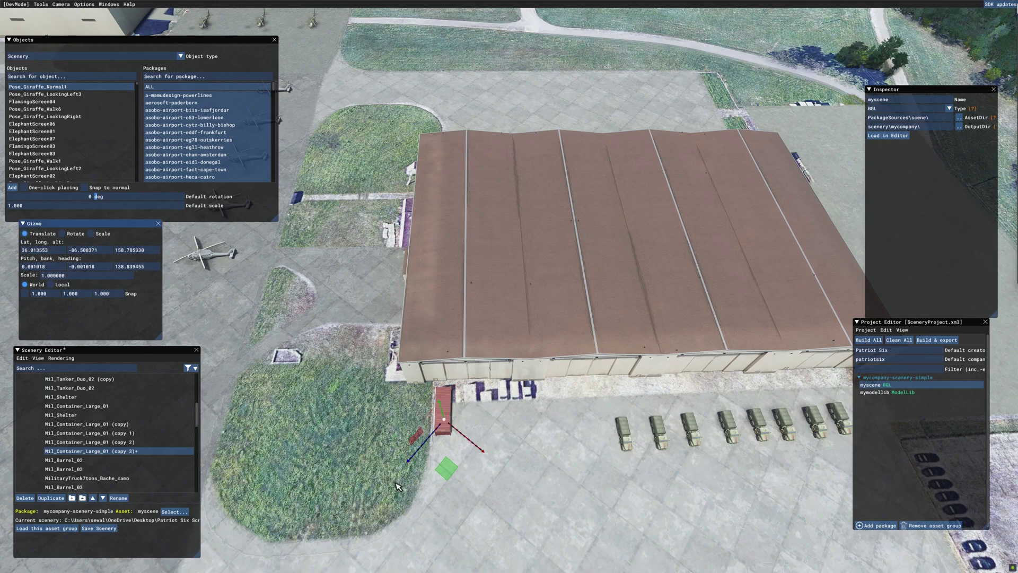
Duplicate the container three more times, lining each copy up in a row.
click(52, 498)
drag(448, 476, 474, 479)
click(51, 499)
drag(470, 476, 497, 473)
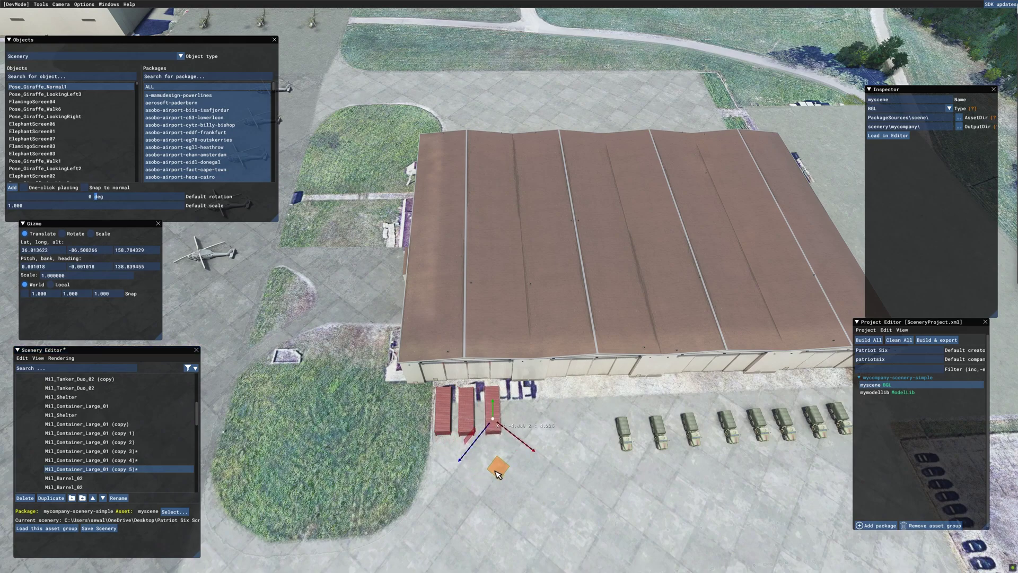
click(52, 498)
drag(496, 475, 527, 474)
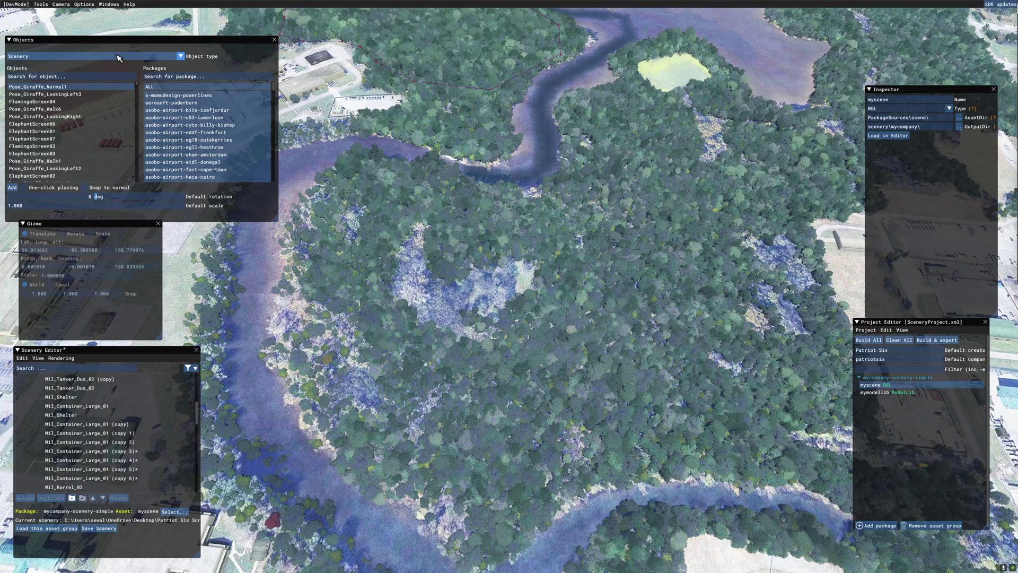
Set the object type to Polygon and add a new polygon.
click(181, 57)
click(67, 177)
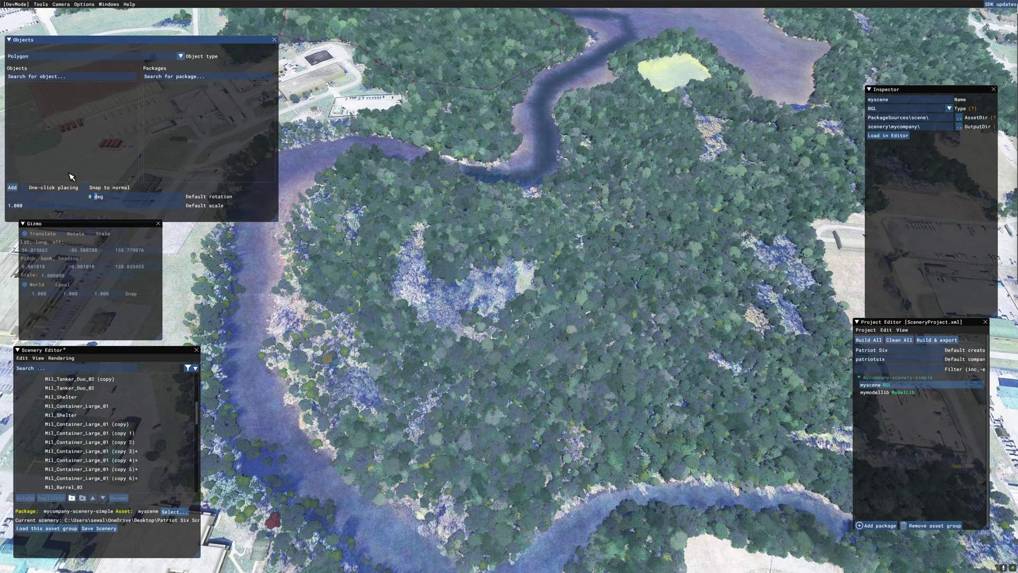
click(13, 189)
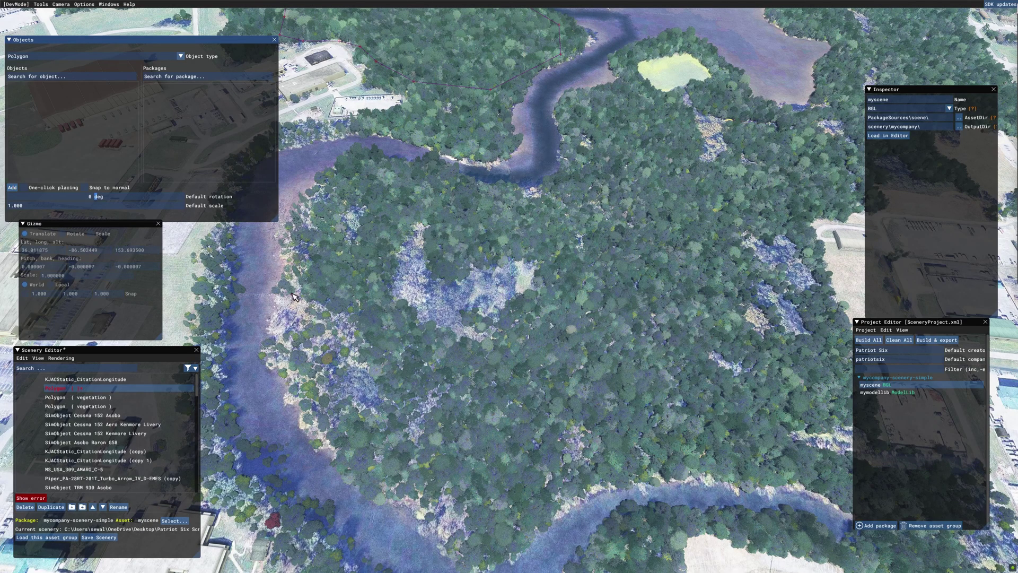
Trace vertices around the forest edge inside the river bend and close on the first vertex.
click(290, 338)
click(310, 202)
click(379, 175)
click(504, 195)
click(539, 190)
click(610, 158)
click(637, 113)
click(690, 94)
click(739, 136)
click(798, 233)
click(826, 294)
click(810, 352)
click(753, 426)
click(551, 491)
click(439, 547)
click(329, 449)
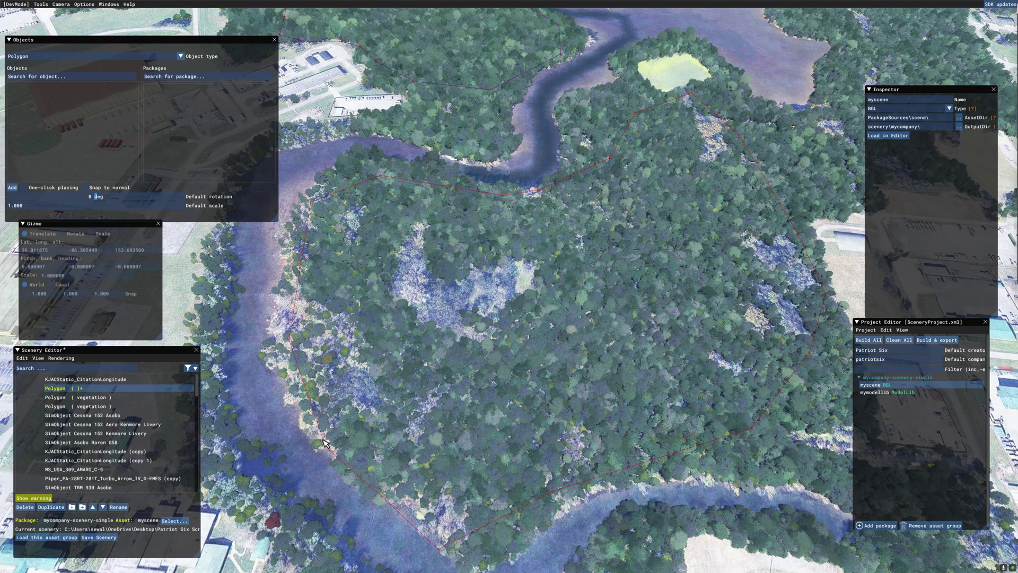
click(289, 338)
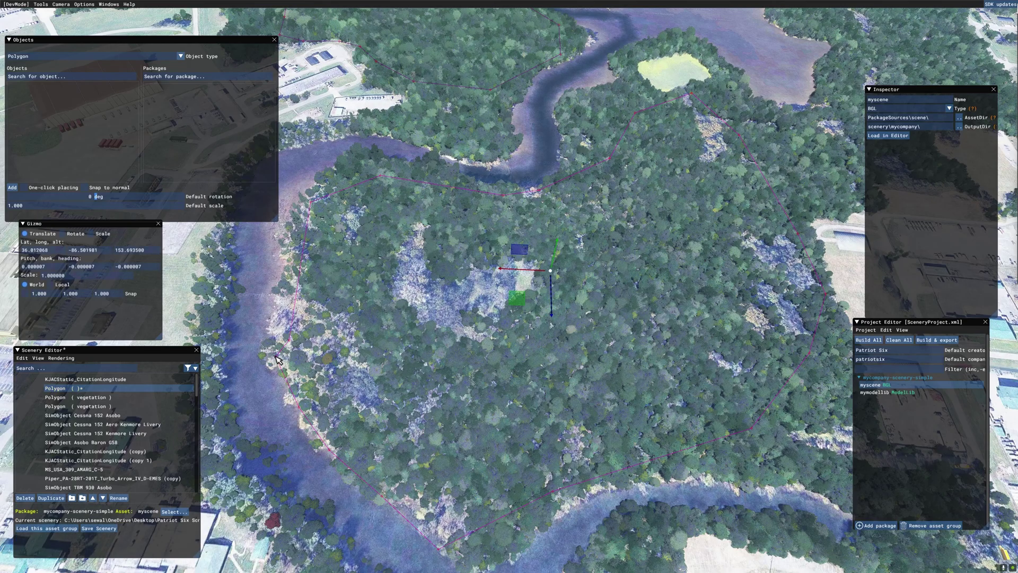
In Properties, tick Vegetation and set vegetation scale 1.000 and density 2.000.
click(38, 358)
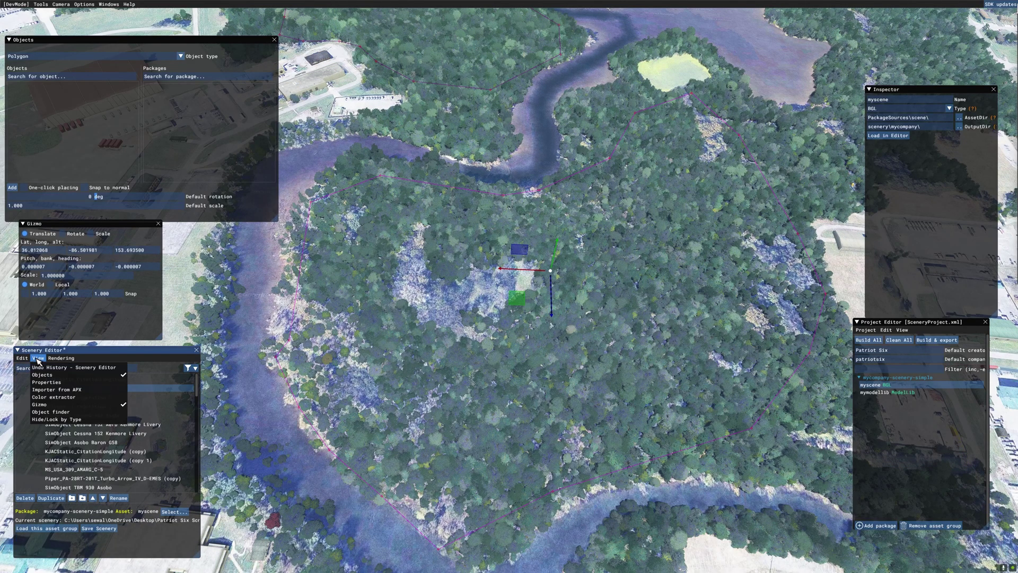
click(61, 382)
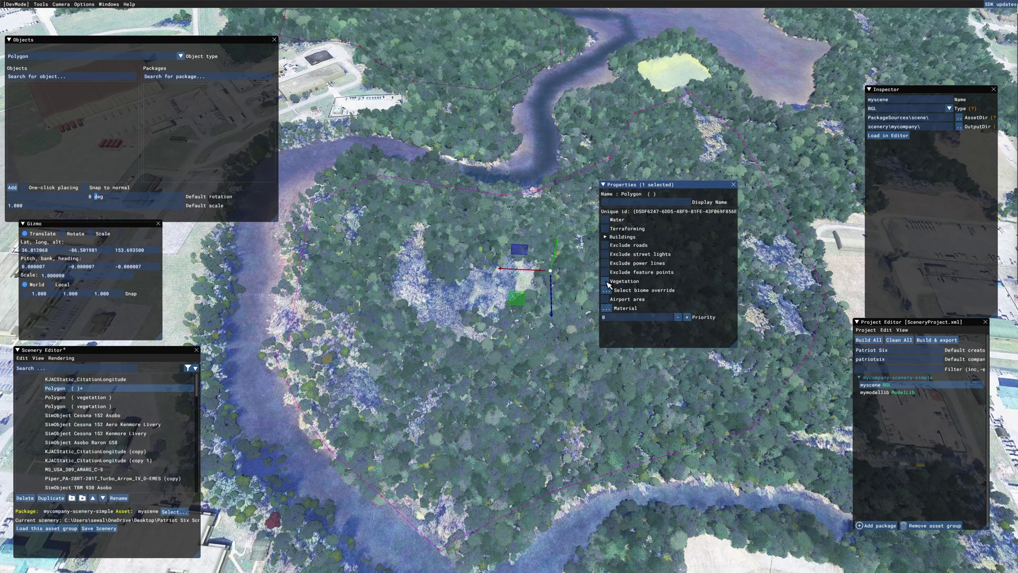
click(606, 283)
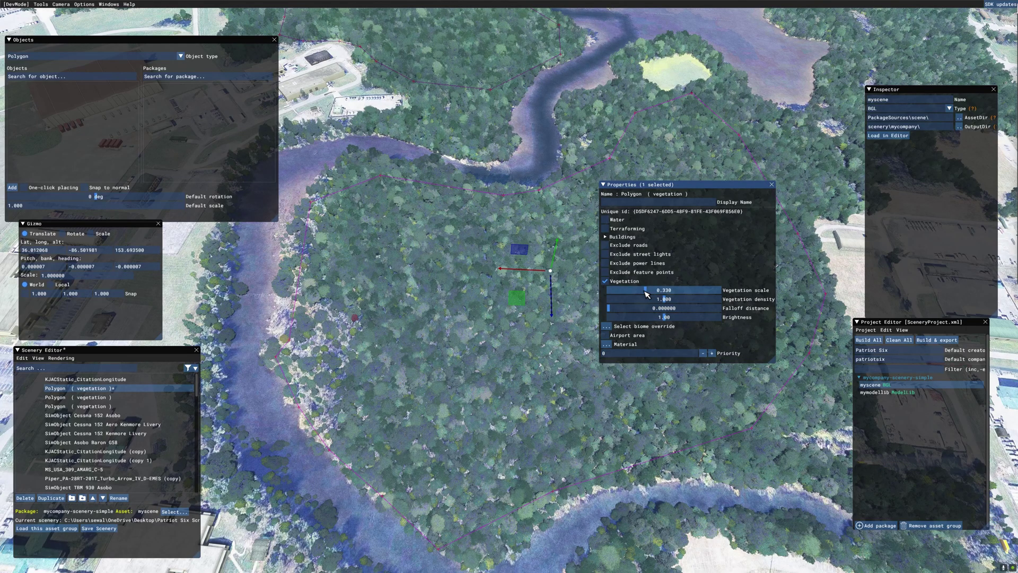
drag(648, 293, 732, 292)
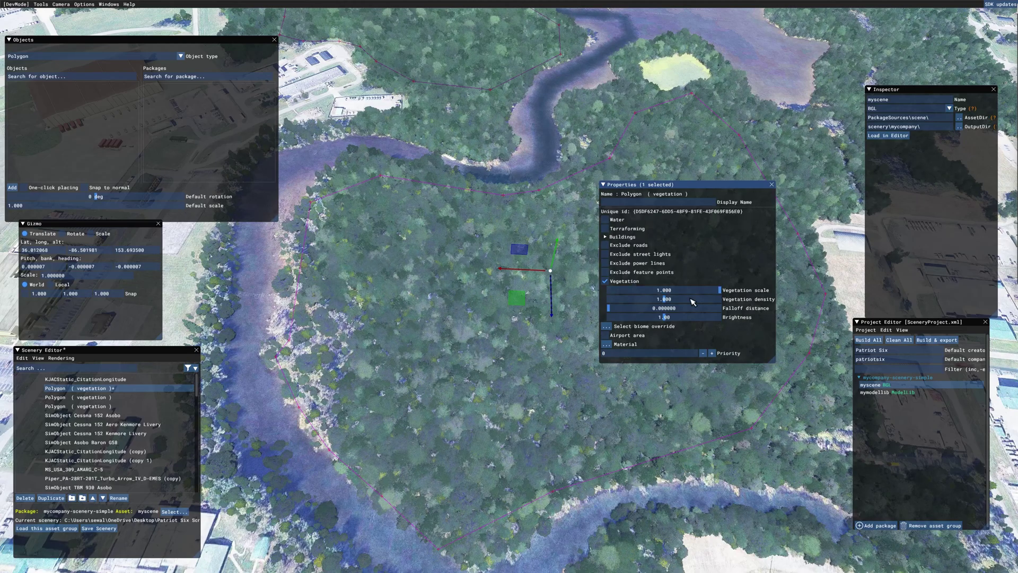
drag(668, 301, 731, 300)
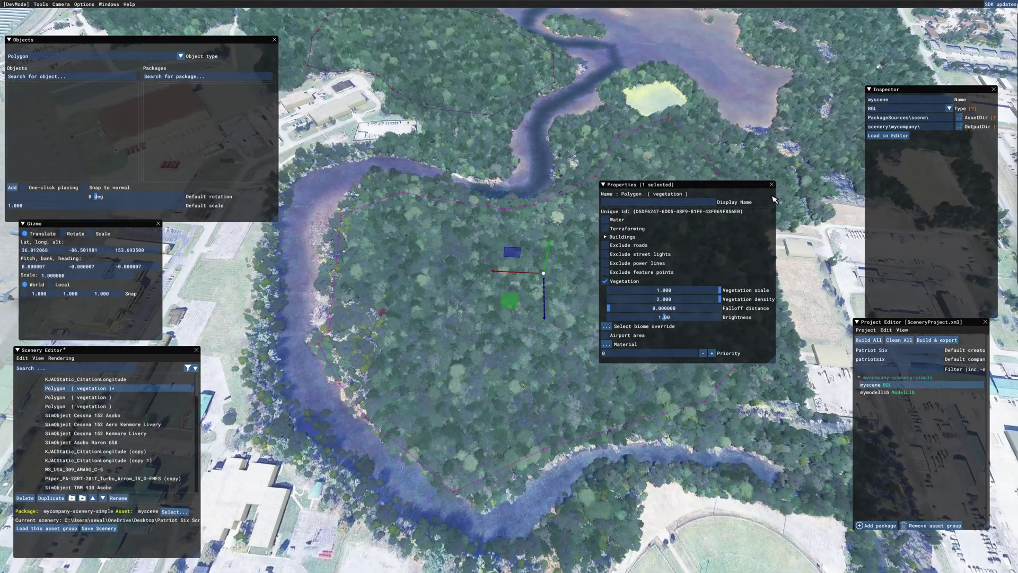
click(772, 185)
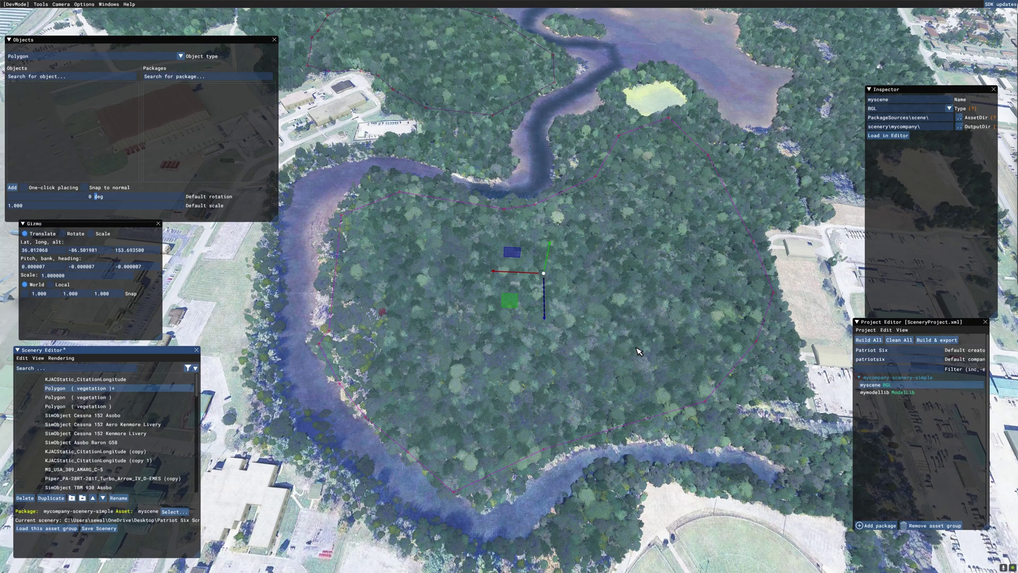
Tilt, pan and zoom the camera around KMQY to review the containers and river-bend vegetation polygon.
right_drag(631, 354, 716, 339)
key(s)
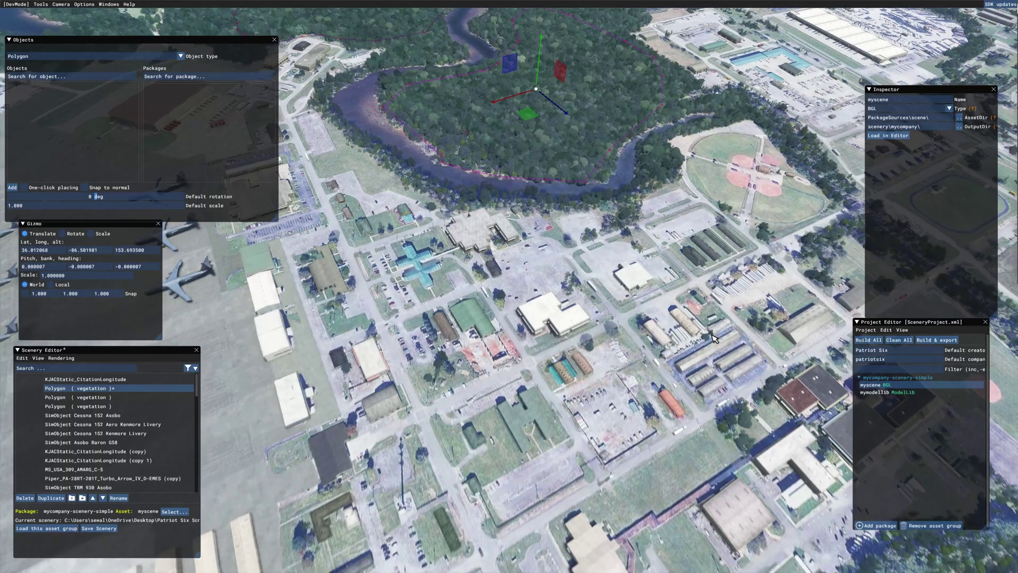
key(s)
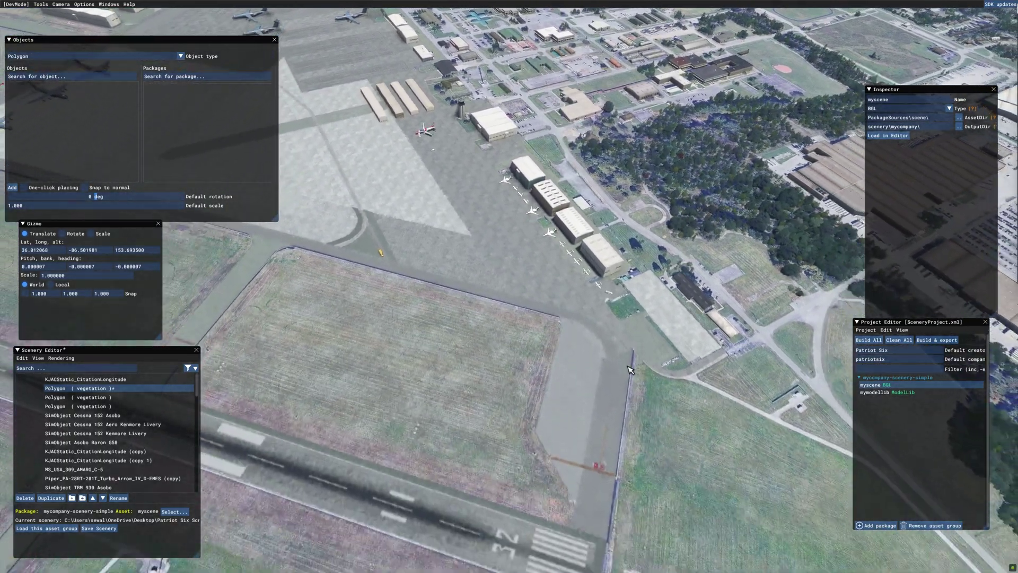
right_drag(630, 370, 681, 405)
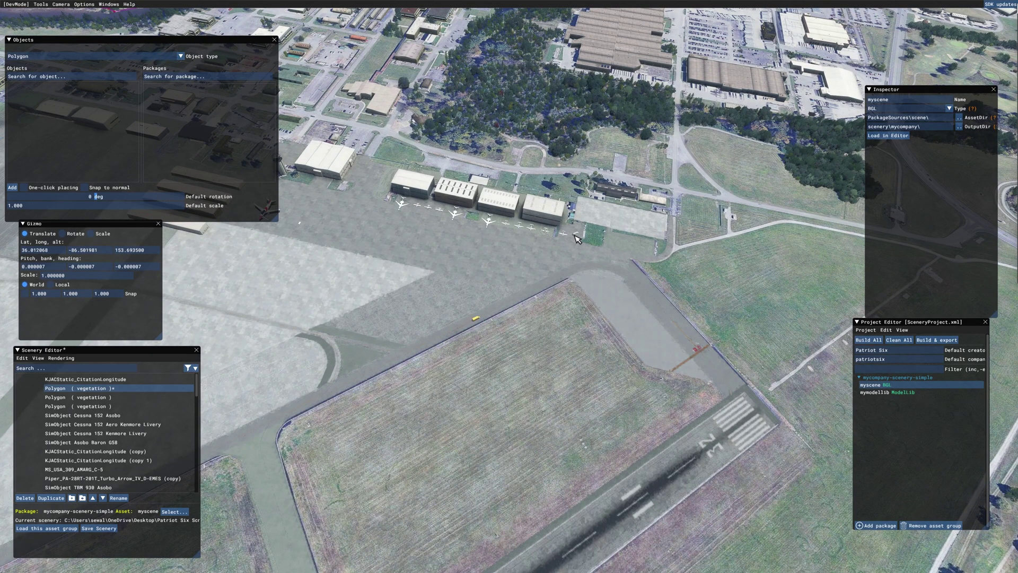
scroll(577, 240, up, 5)
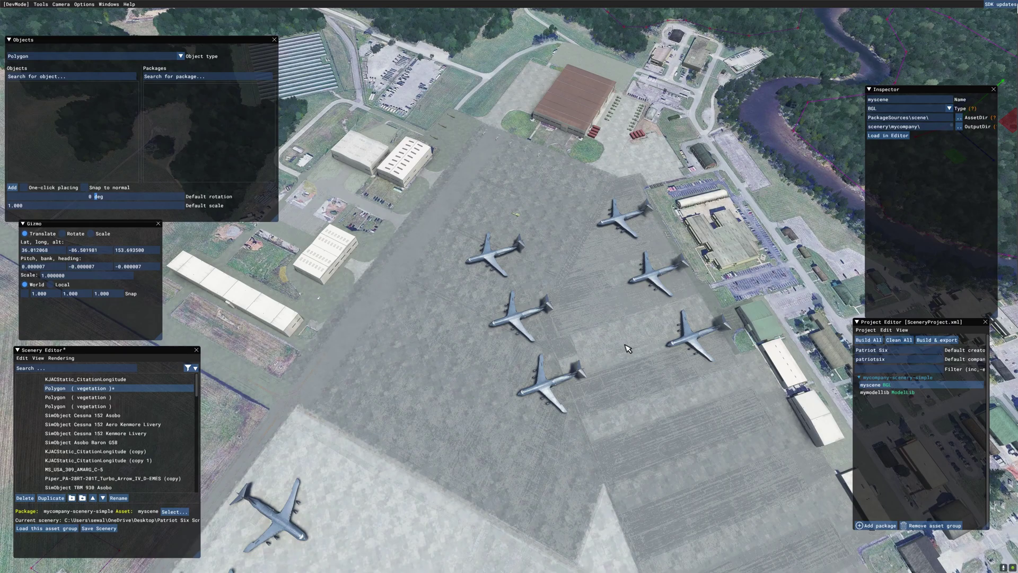
scroll(615, 367, down, 5)
scroll(704, 237, up, 3)
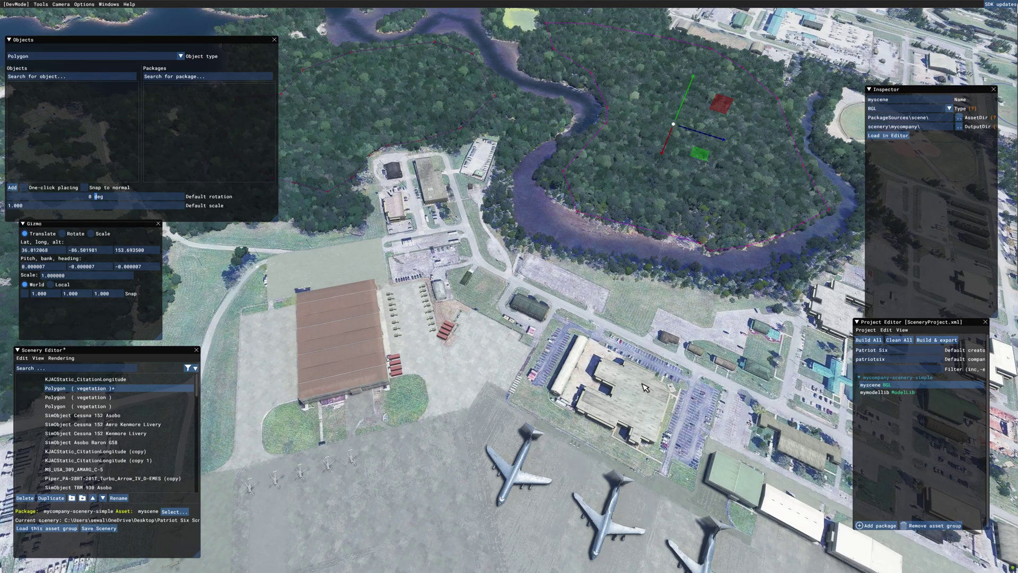
scroll(644, 387, down, 3)
scroll(642, 389, up, 3)
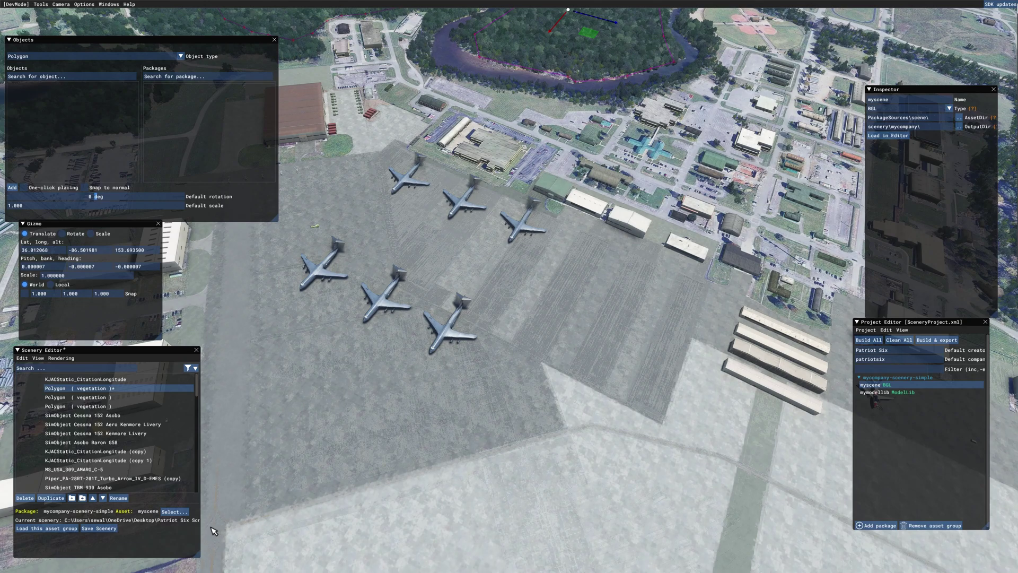
Save the scenery, then build the mycompany-scenery-simple package from the Project Editor.
click(99, 528)
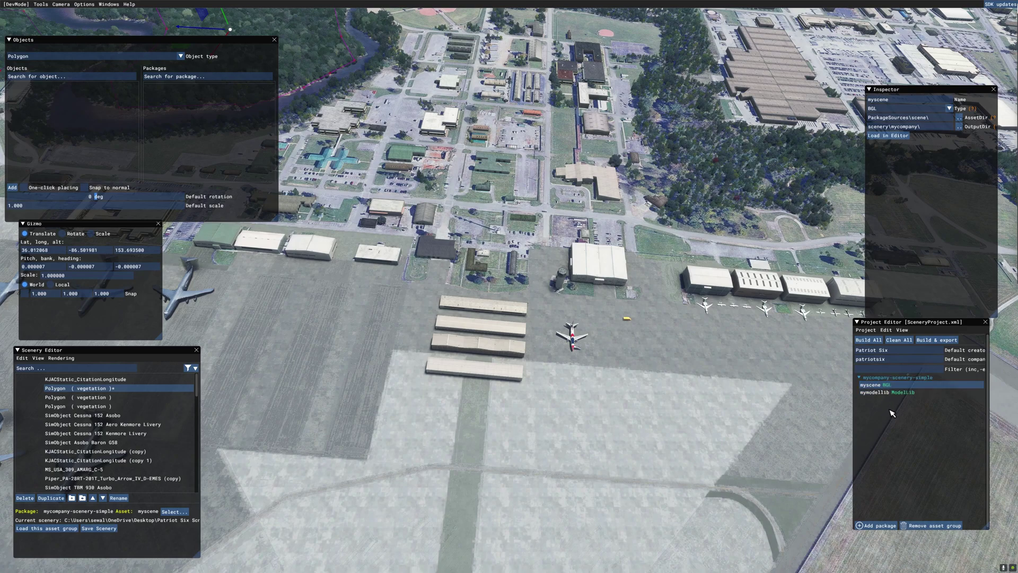
click(884, 378)
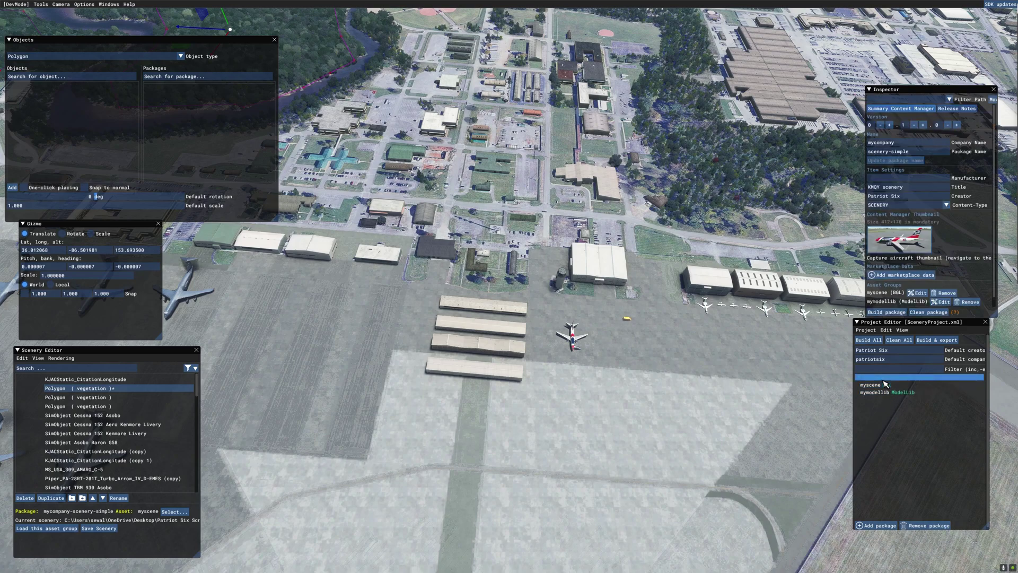
click(884, 313)
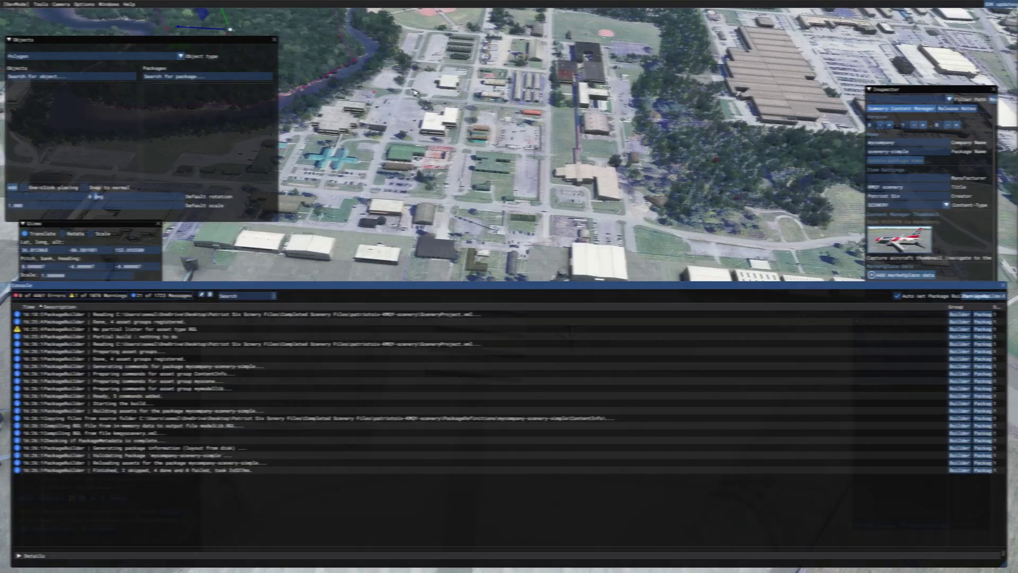
Close the build Console, the Scenery Editor and the Project Editor.
click(114, 5)
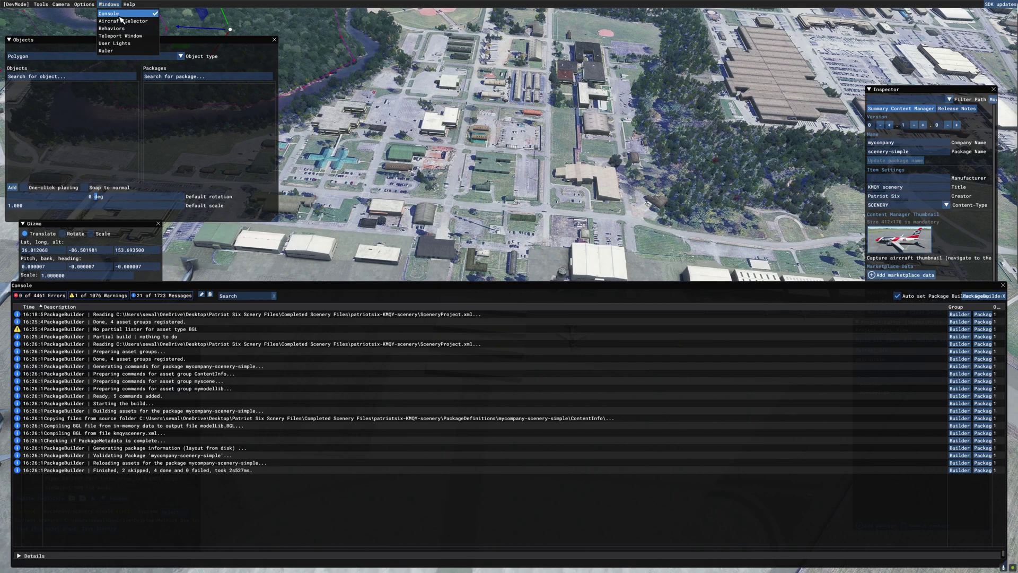
click(119, 13)
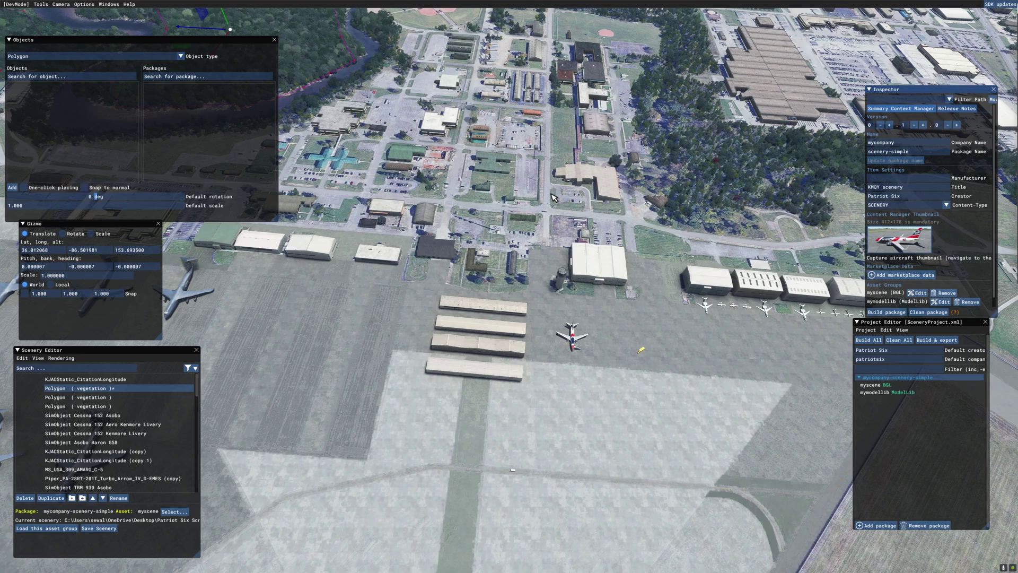
click(40, 5)
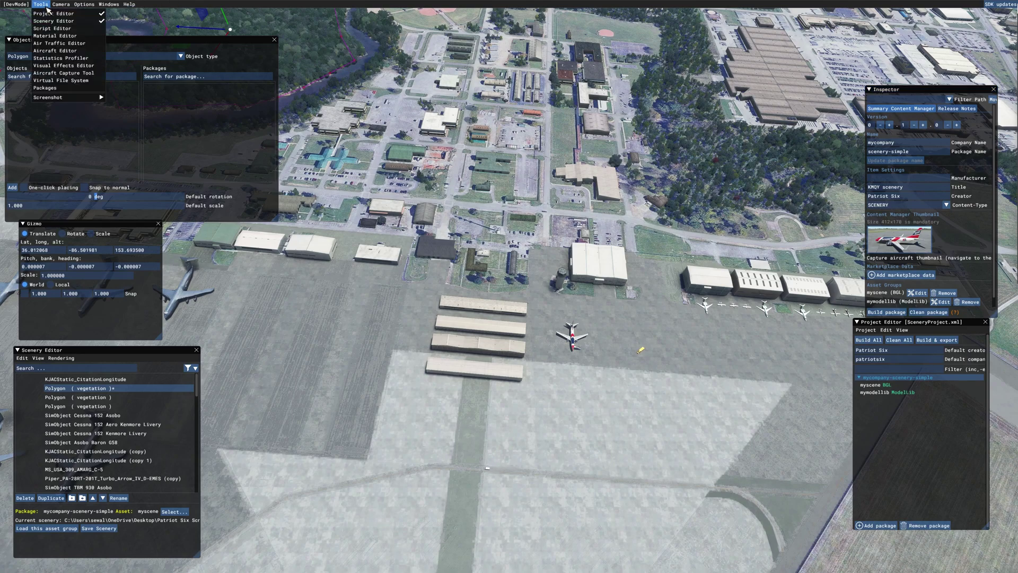
click(55, 21)
click(41, 4)
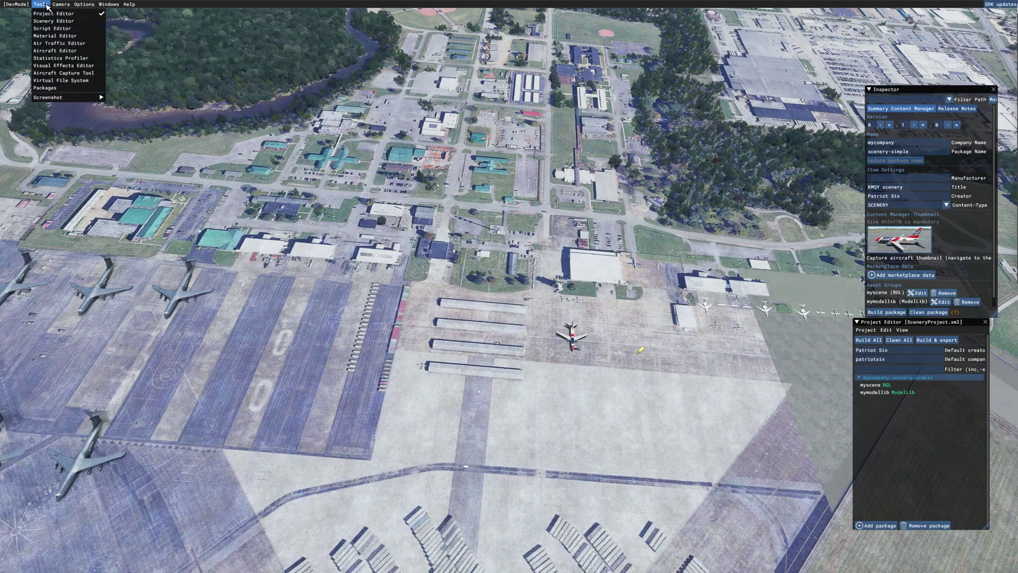
click(55, 15)
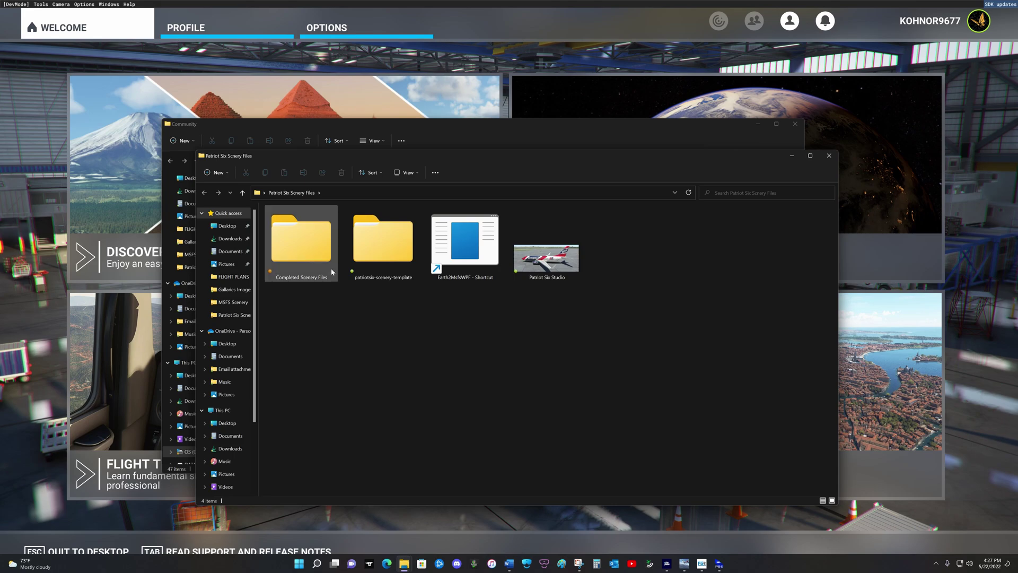
Copy mycompany-scenery-simple from Completed Scenery Files > patriotsix-KMQY-scenery > Packages, then return to the Community window.
double_click(311, 255)
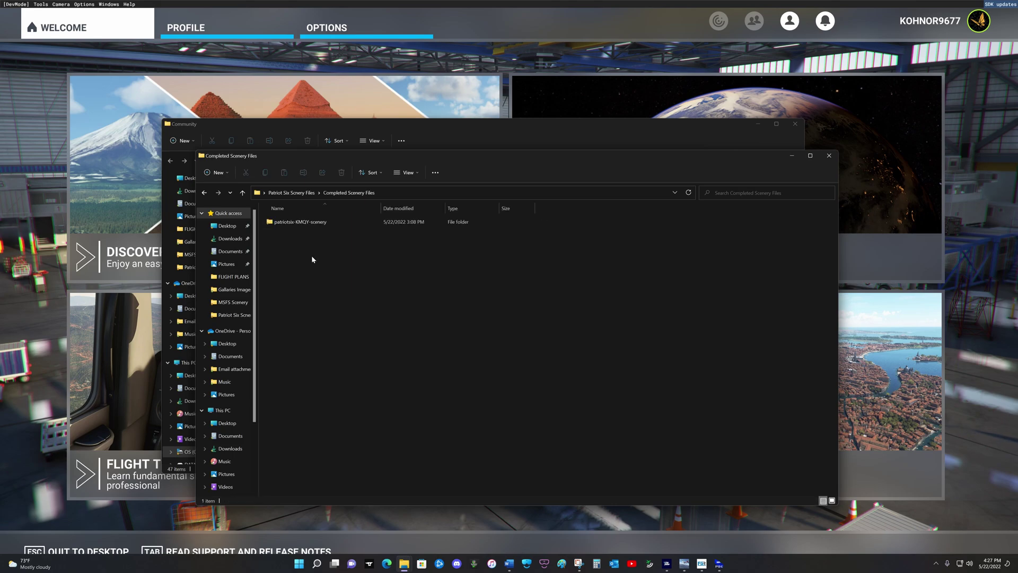
double_click(333, 223)
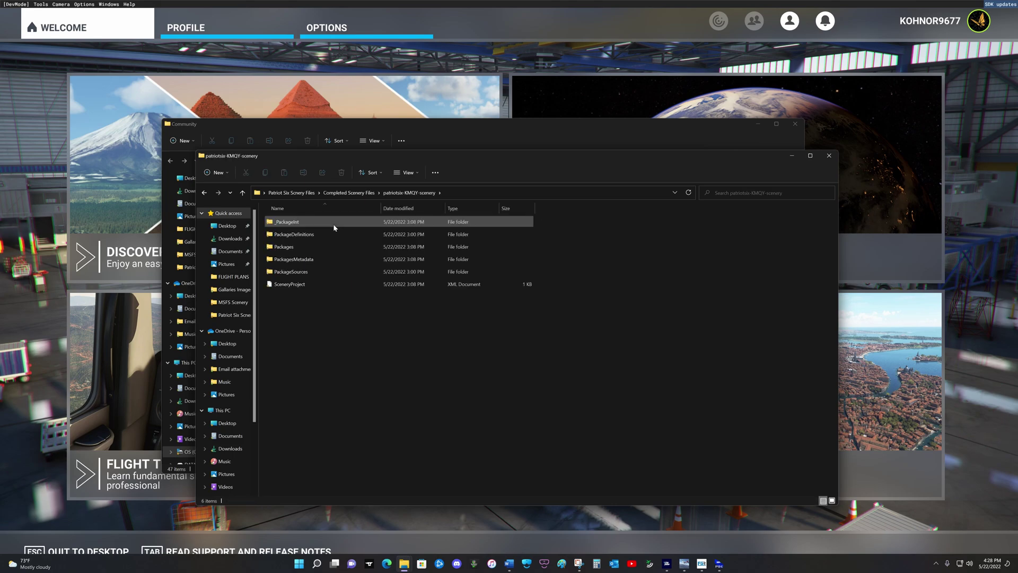
double_click(320, 248)
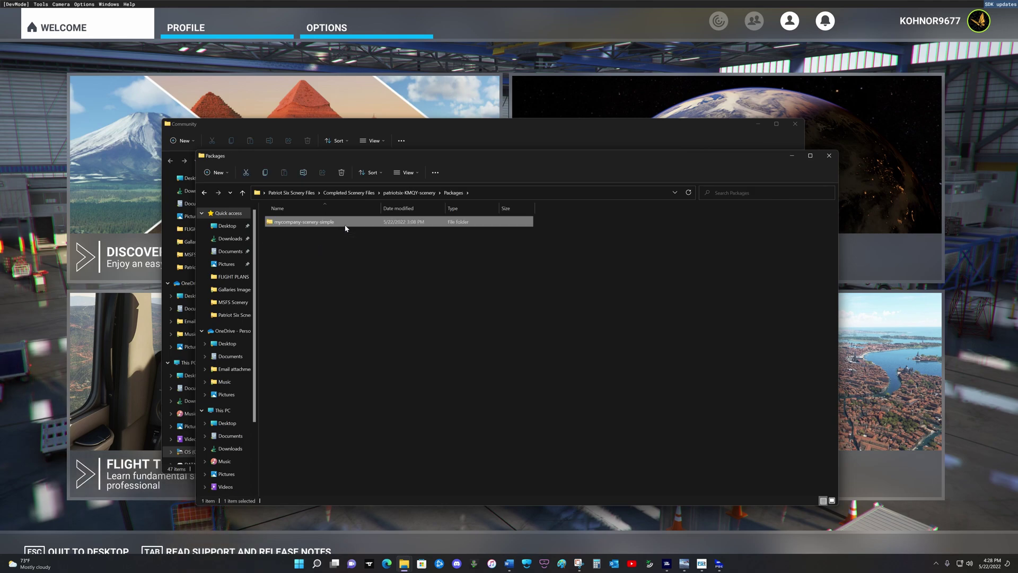
click(269, 173)
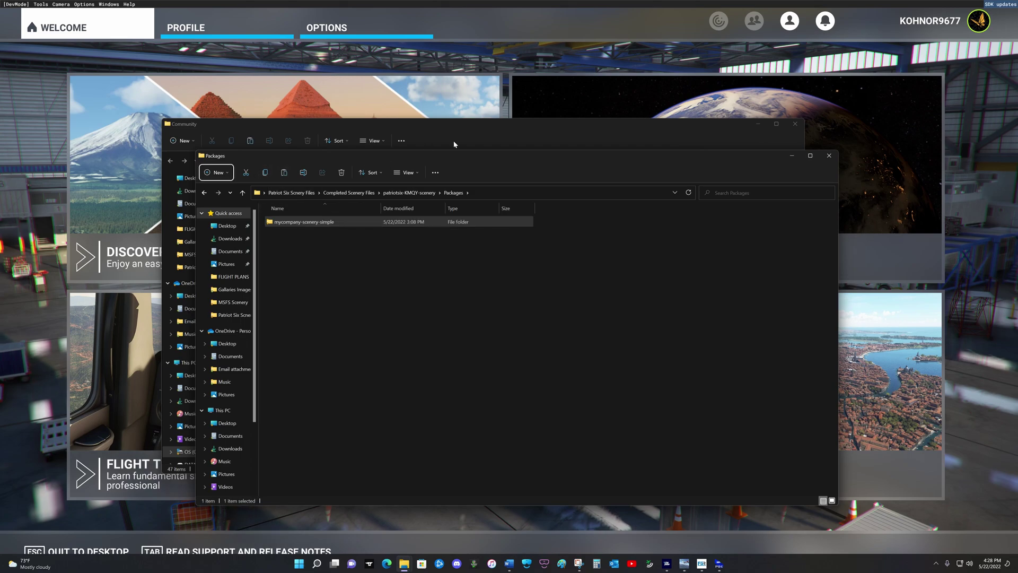
click(481, 126)
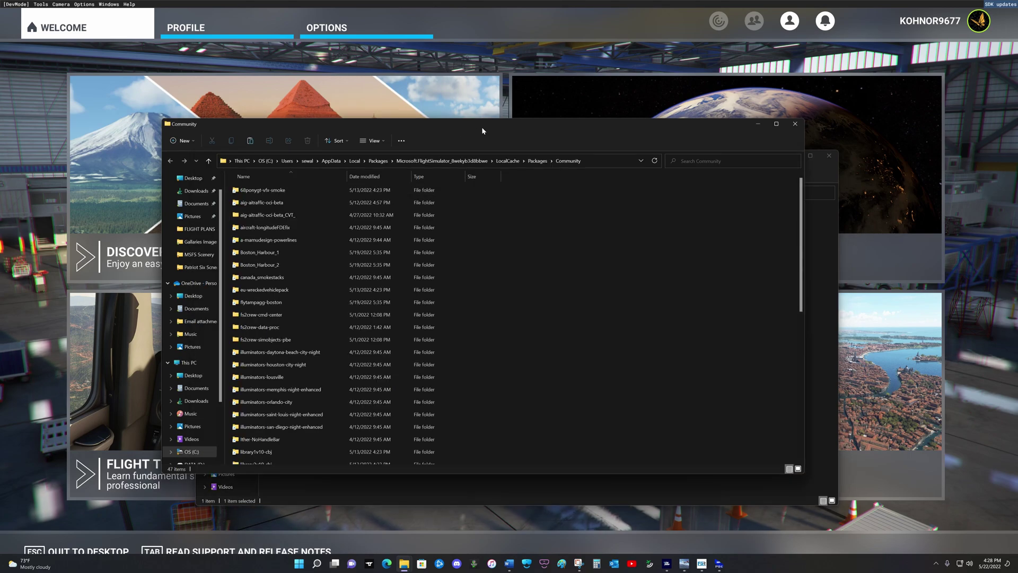
Paste the mycompany-scenery-simple package folder into the Community folder.
click(251, 141)
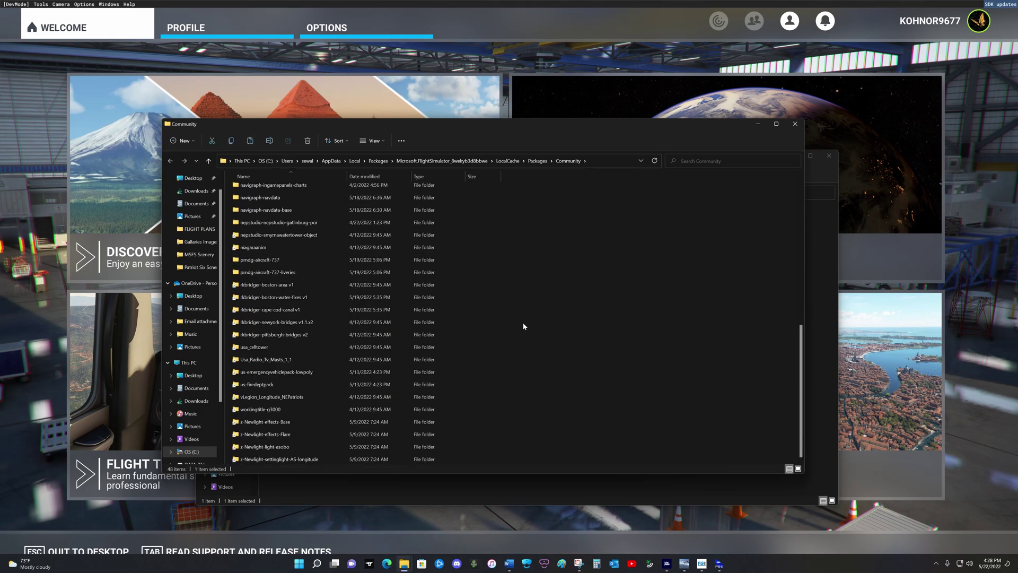
scroll(373, 335, up, 2)
scroll(382, 335, up, 2)
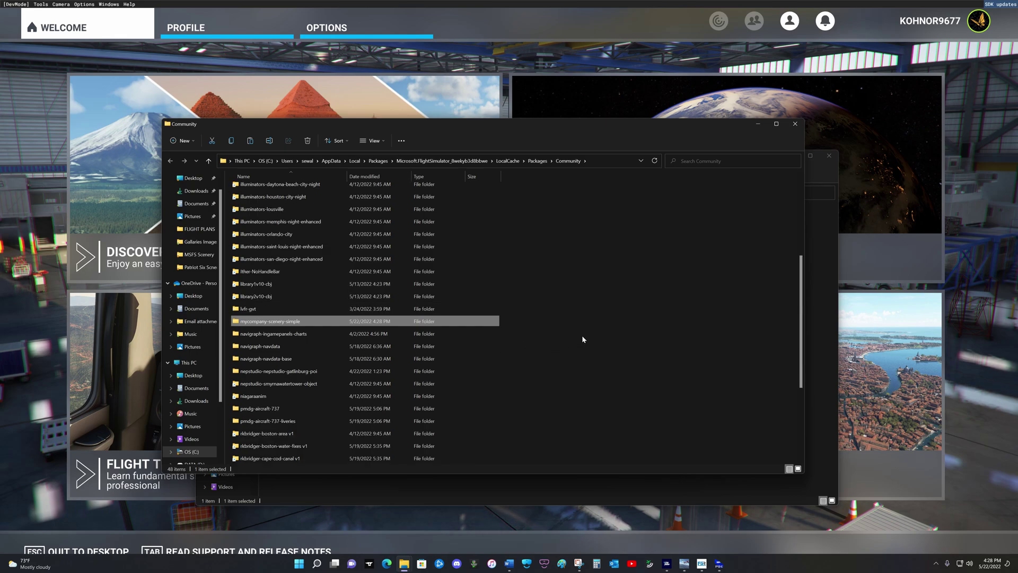
Copy the project folder name 'patriotsix-KMQY-scenery' from Completed Scenery Files.
click(709, 495)
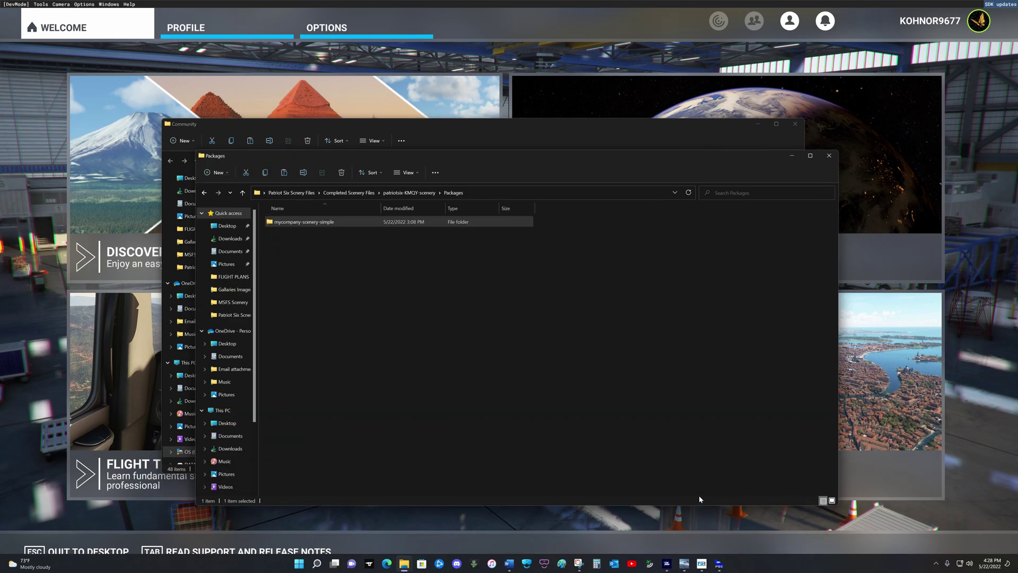
click(243, 193)
click(244, 194)
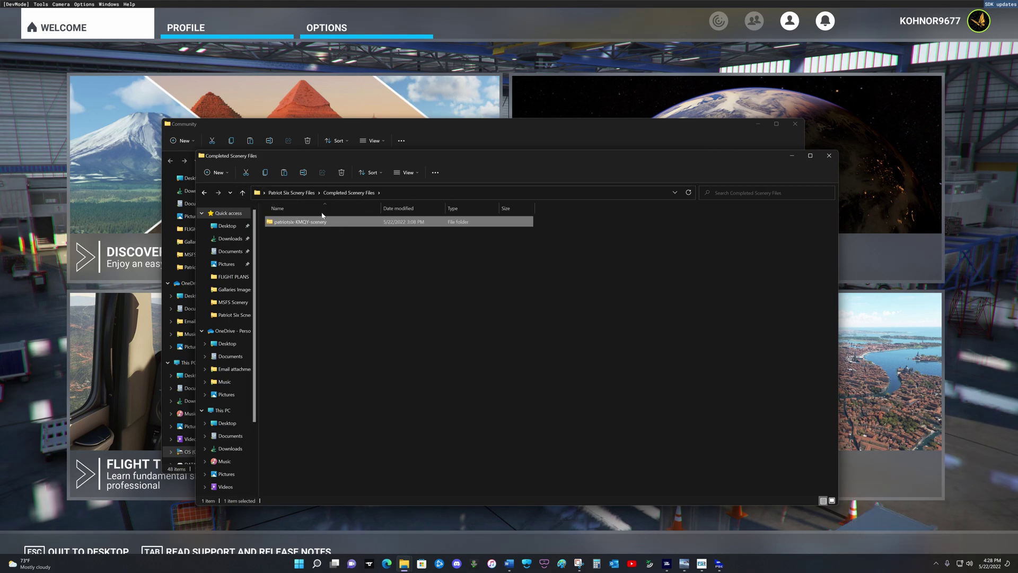
click(303, 173)
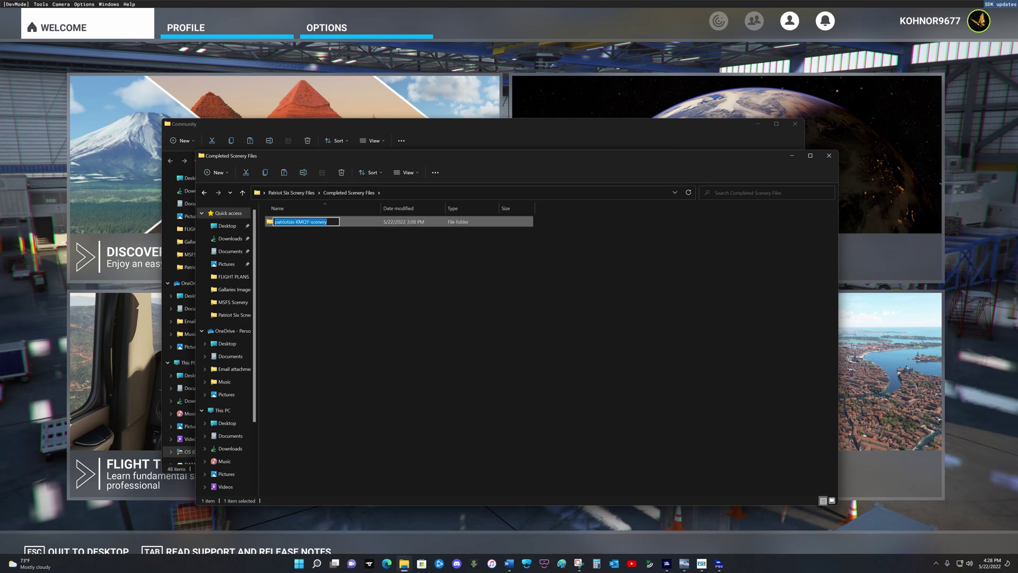
right_click(309, 223)
click(336, 251)
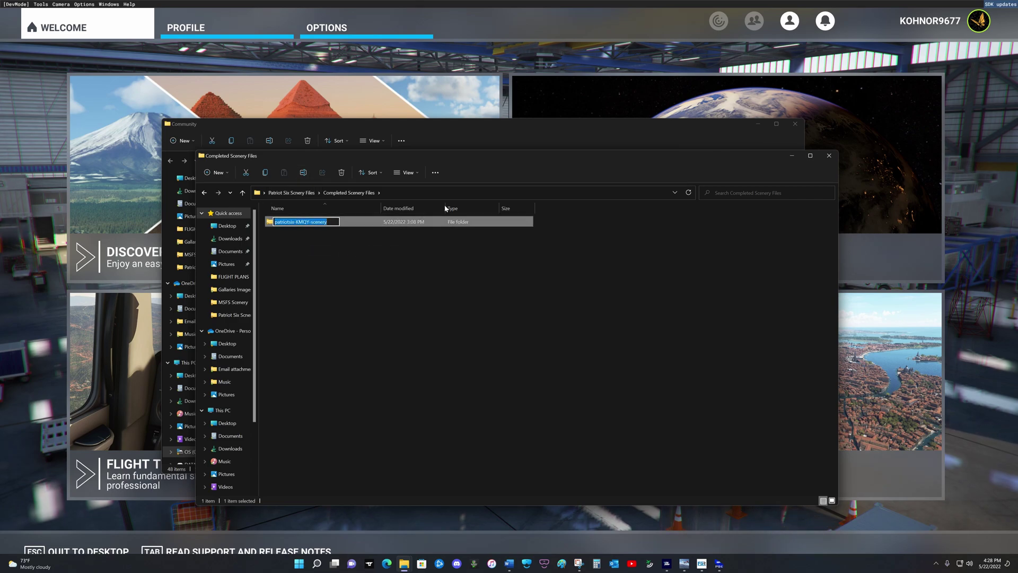
Rename the pasted Community folder to 'patriotsix-KMQY-scenery' and close the Community window.
click(476, 137)
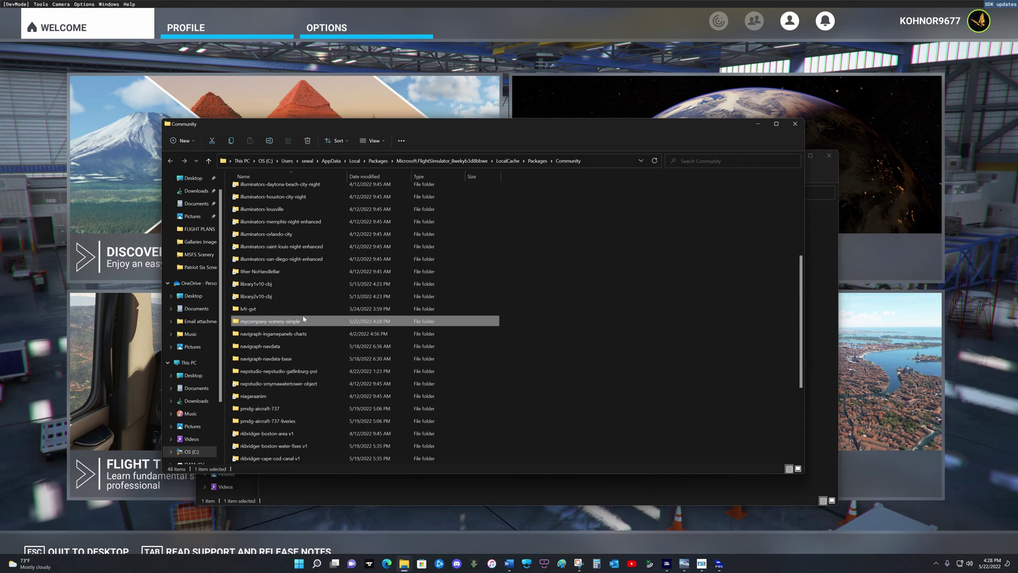
click(270, 141)
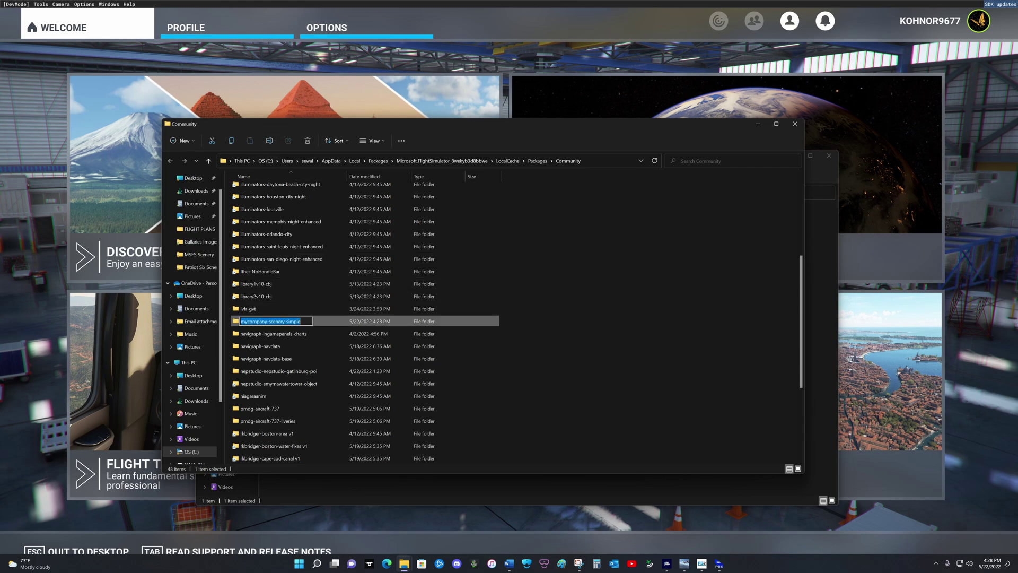
right_click(278, 321)
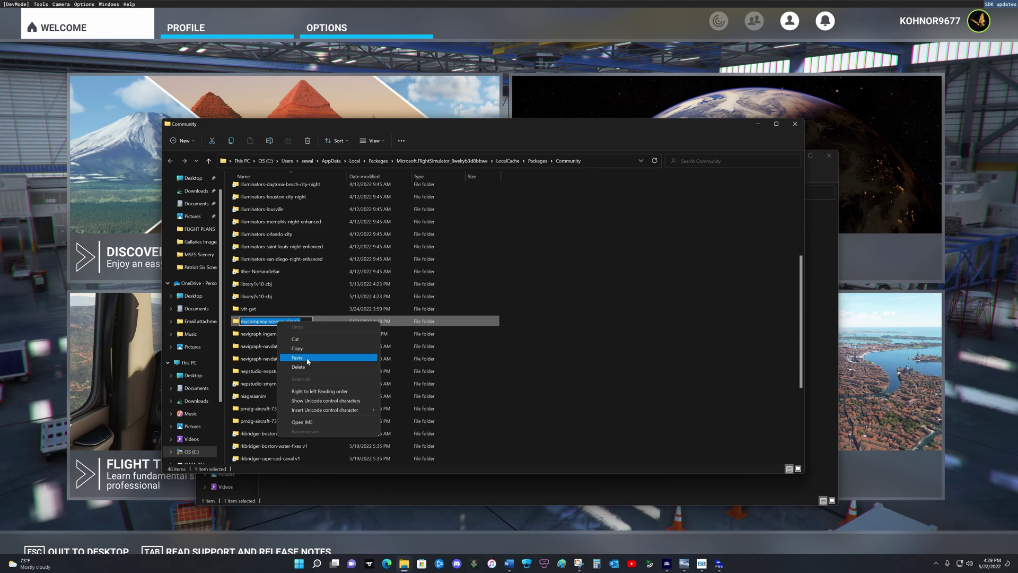
click(308, 361)
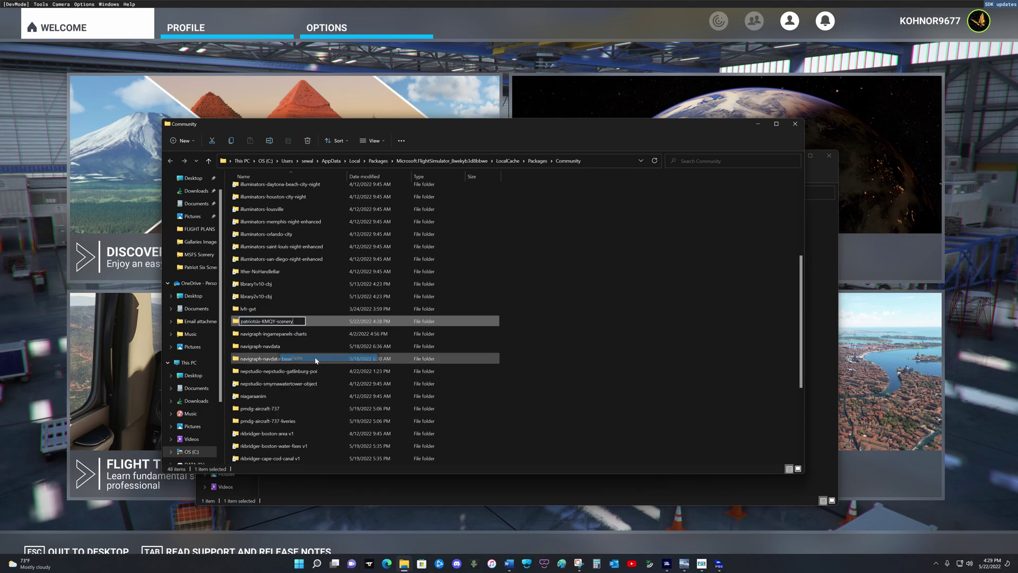
click(633, 332)
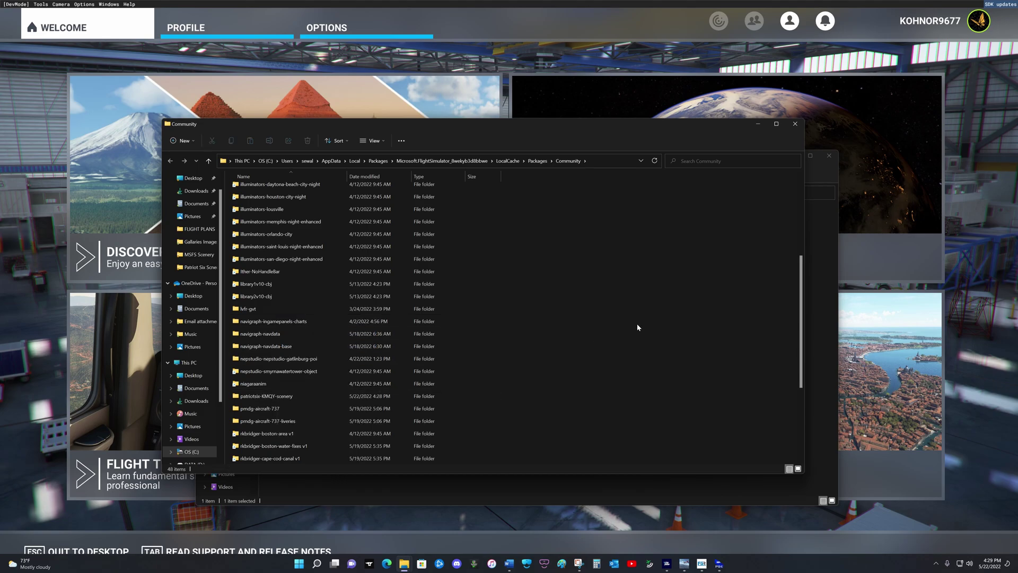
click(795, 124)
Set KMQY Smyrna as the departure airport and zoom the world map to its details.
click(830, 158)
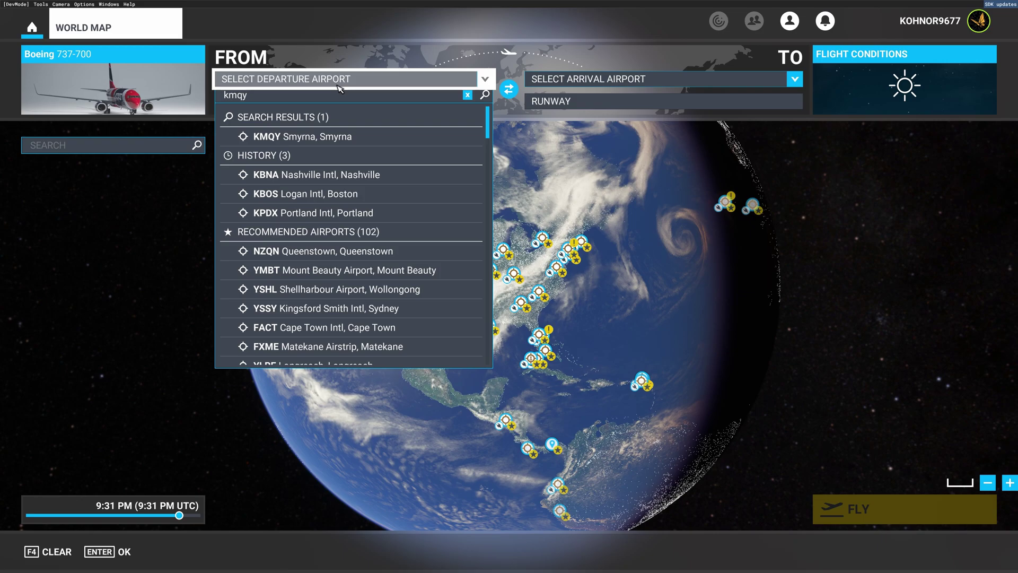
click(352, 138)
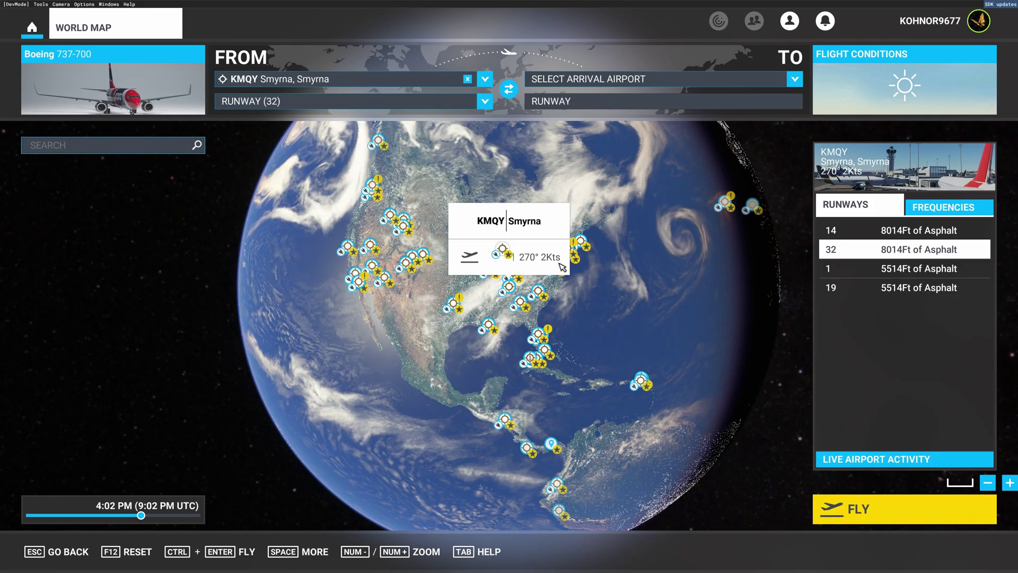
click(489, 255)
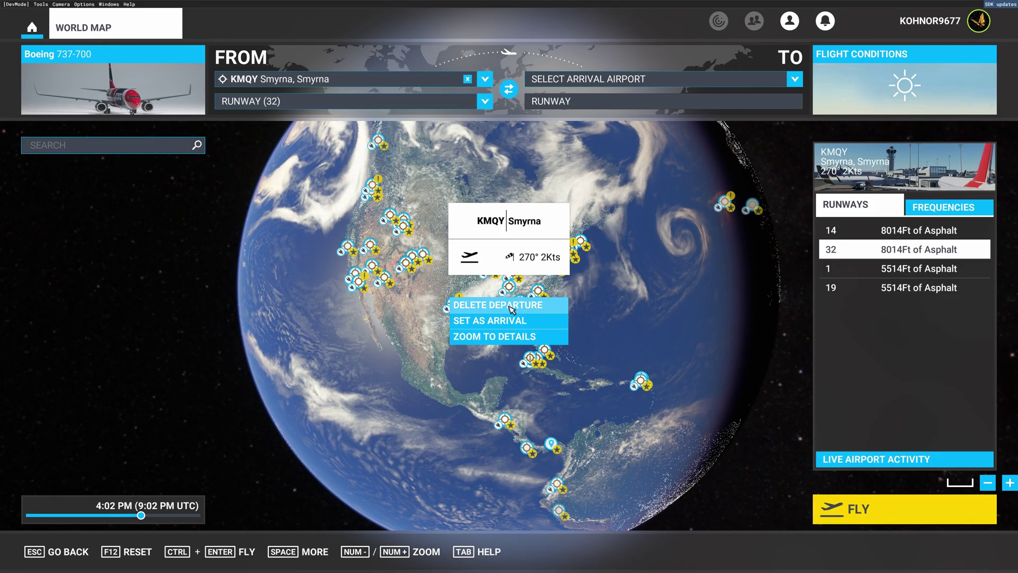
click(520, 337)
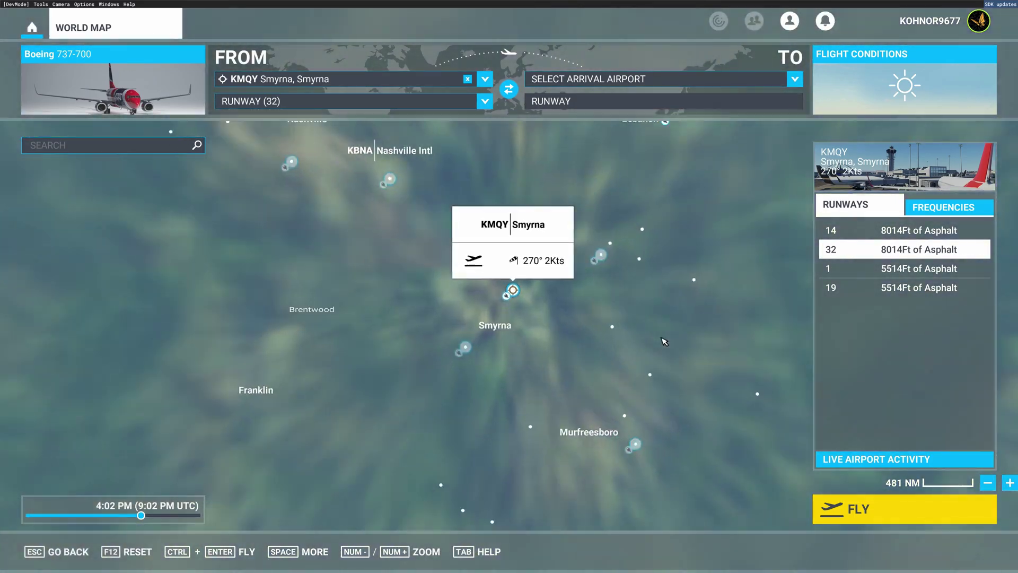
scroll(680, 336, up, 3)
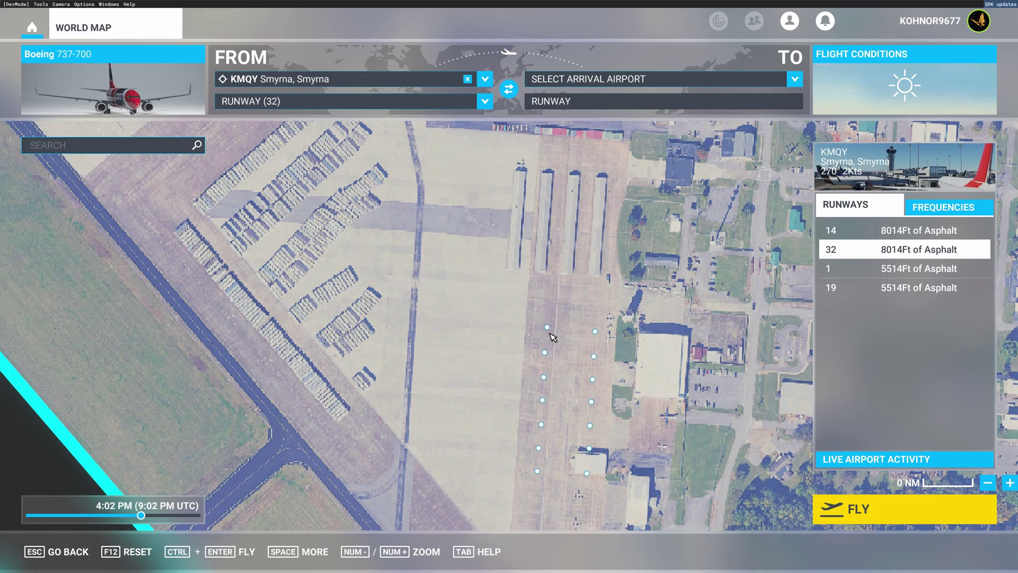
Choose Ramp 19 as the departure parking spot and start the flight.
click(548, 328)
click(554, 346)
click(859, 508)
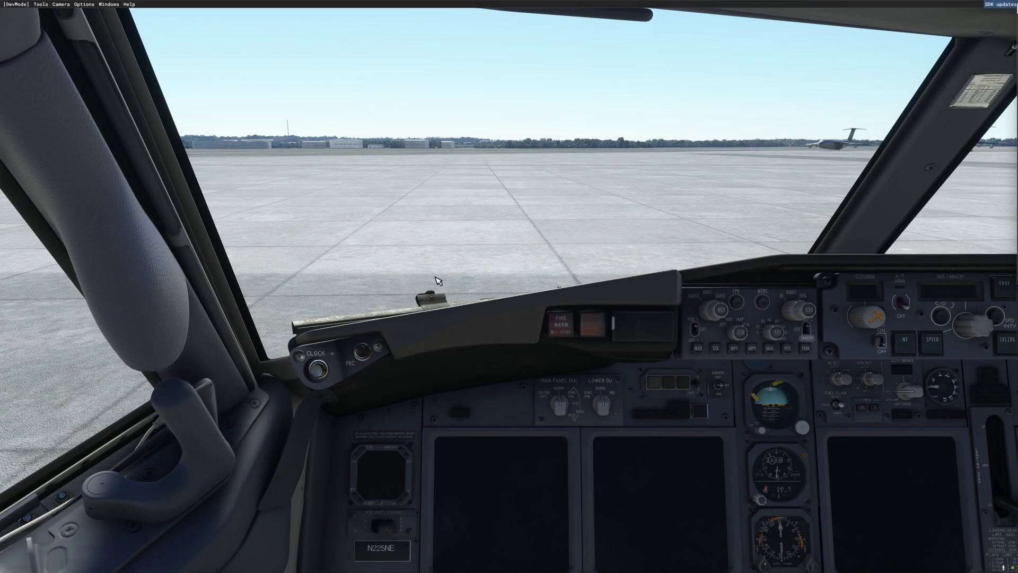
Switch to the Developer Camera and tilt it over the KMQY apron and hangars.
click(66, 9)
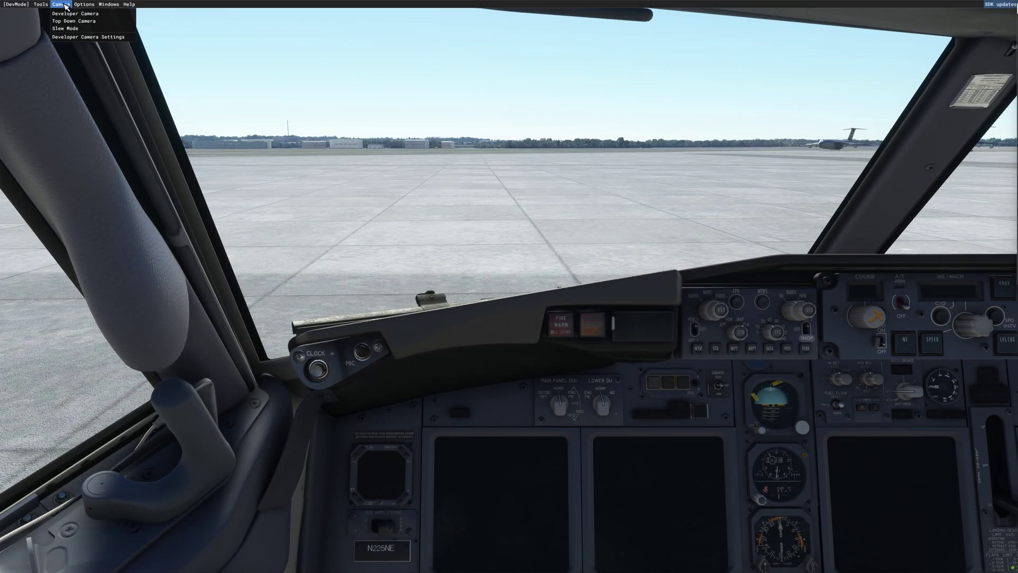
click(76, 19)
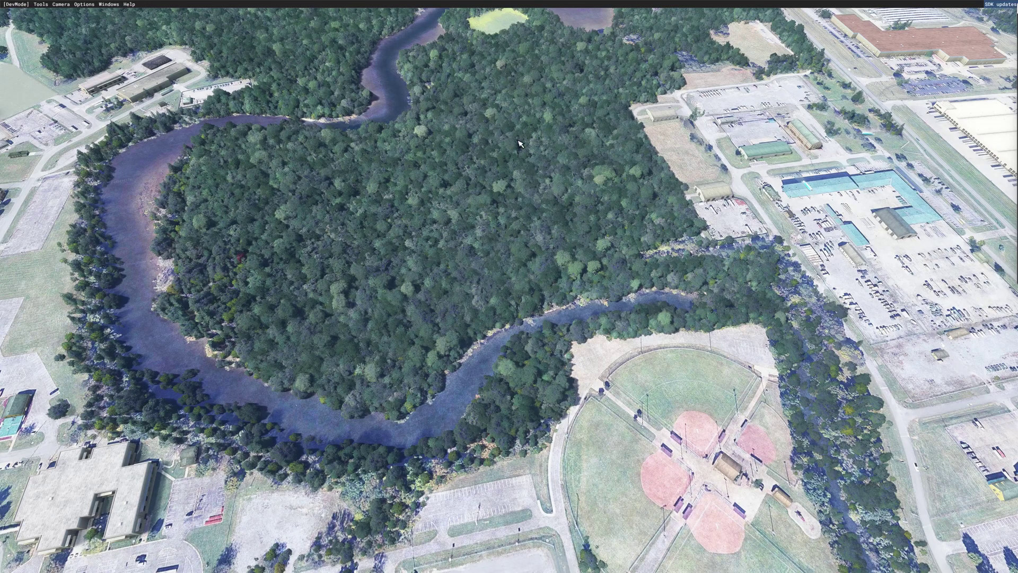
right_drag(488, 303, 475, 346)
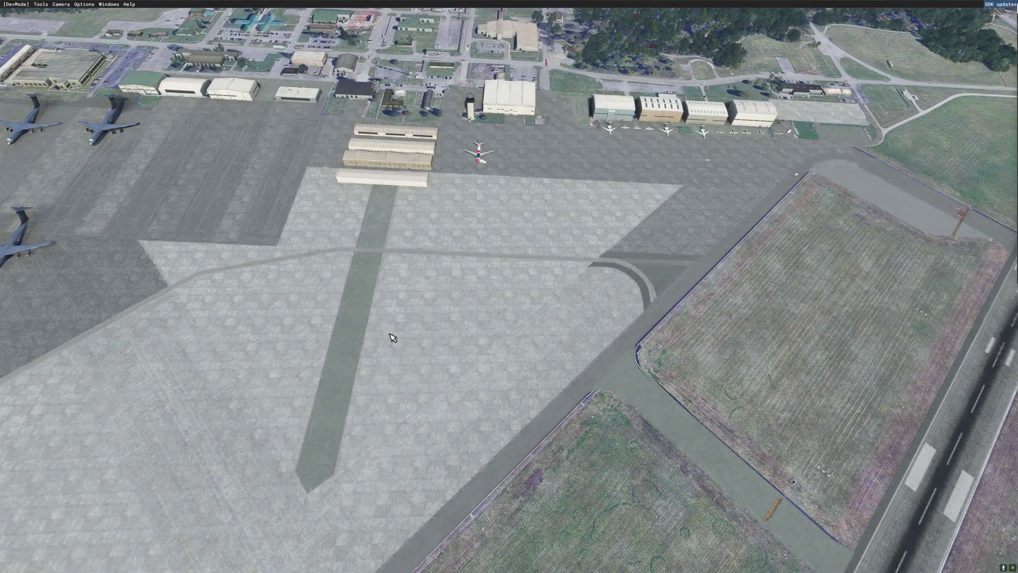